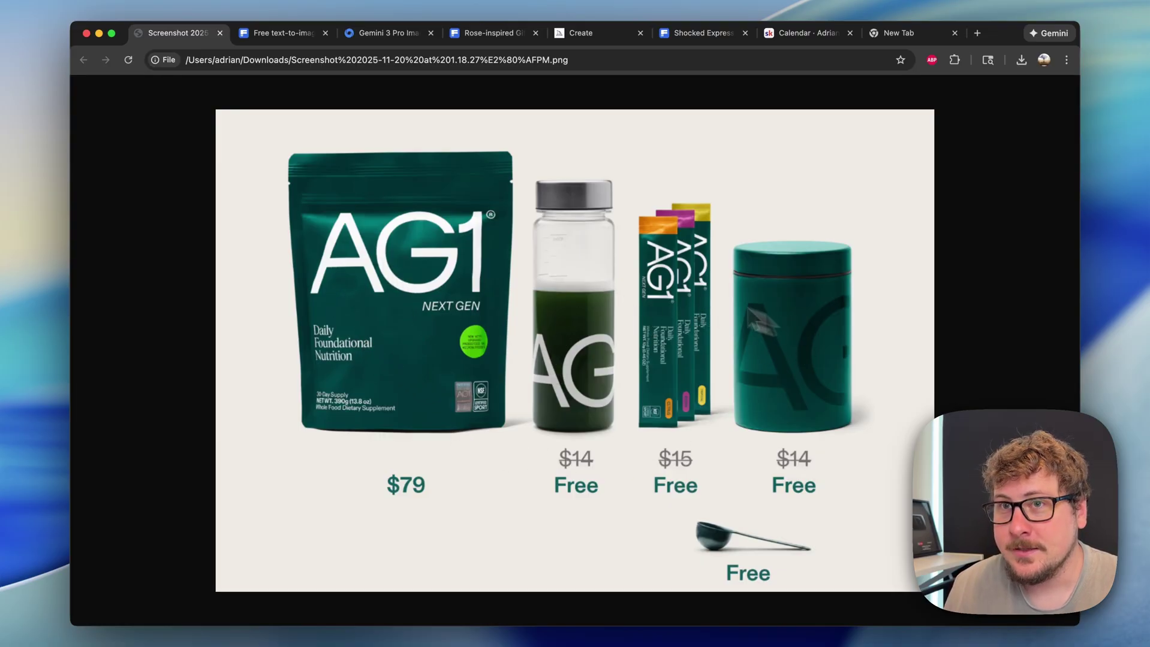
# Switch to the Free text-to-image Freepik tab showing the AG1 product remake.
pyautogui.click(277, 37)
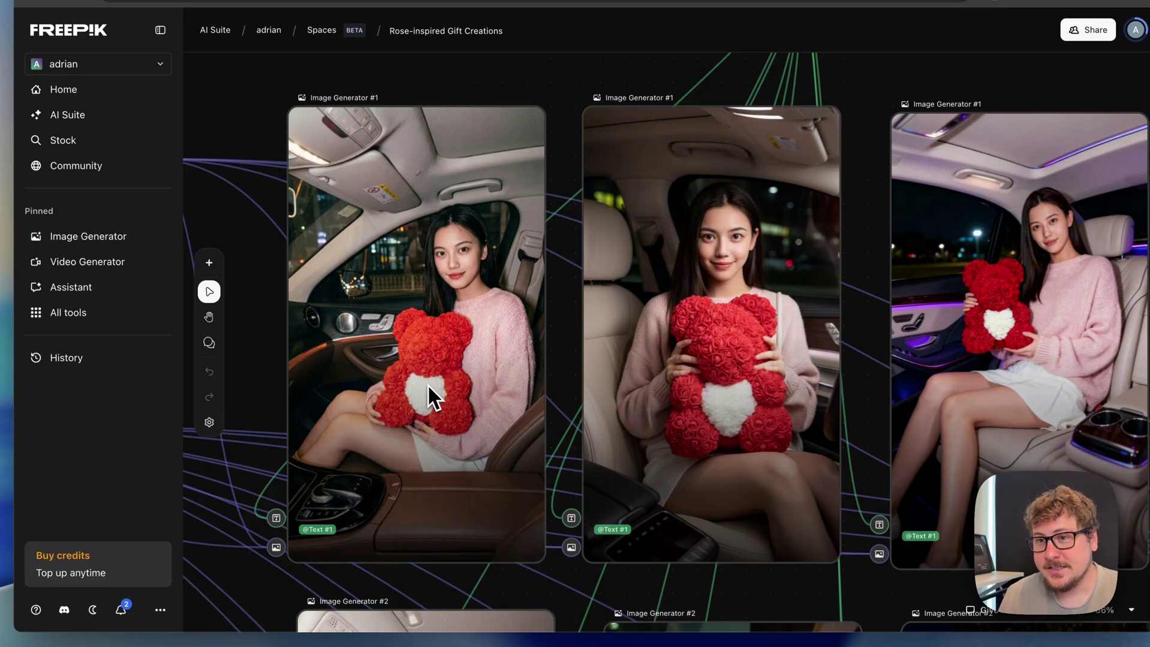
pyautogui.click(443, 364)
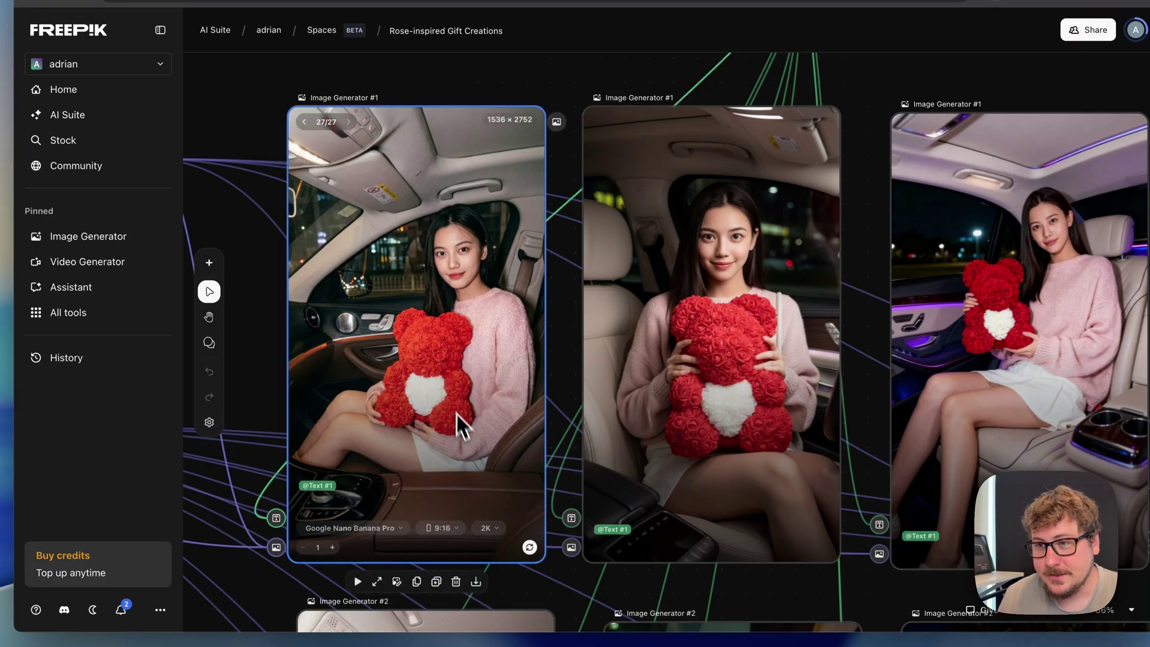
pyautogui.click(486, 528)
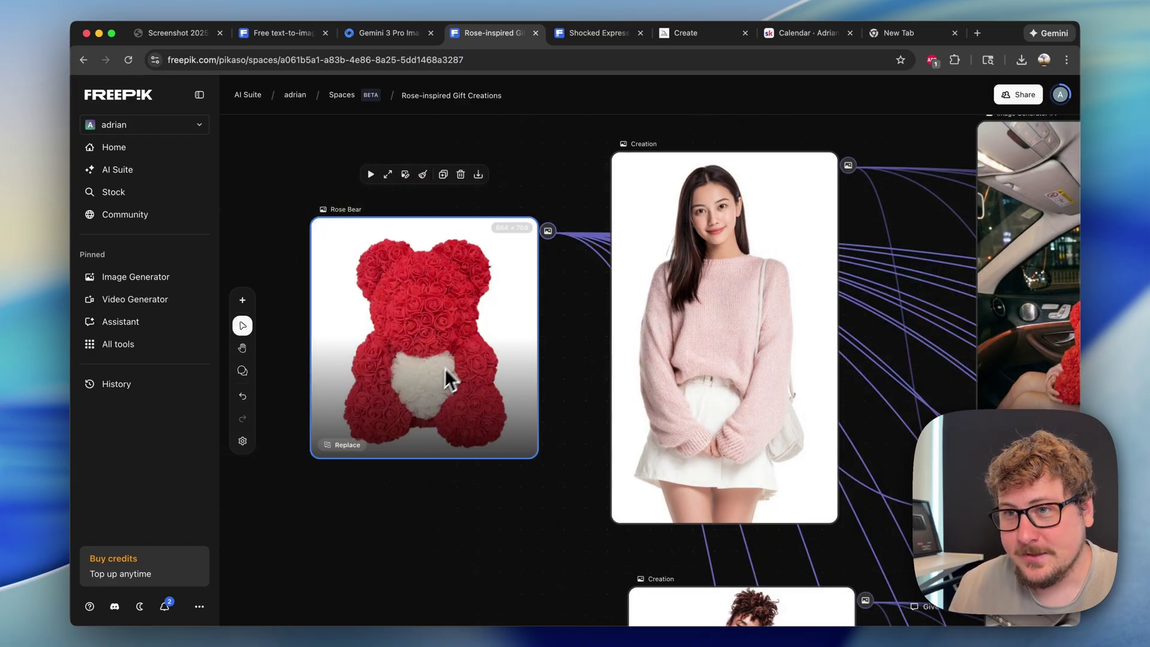
pyautogui.hscroll(2, 441, 367)
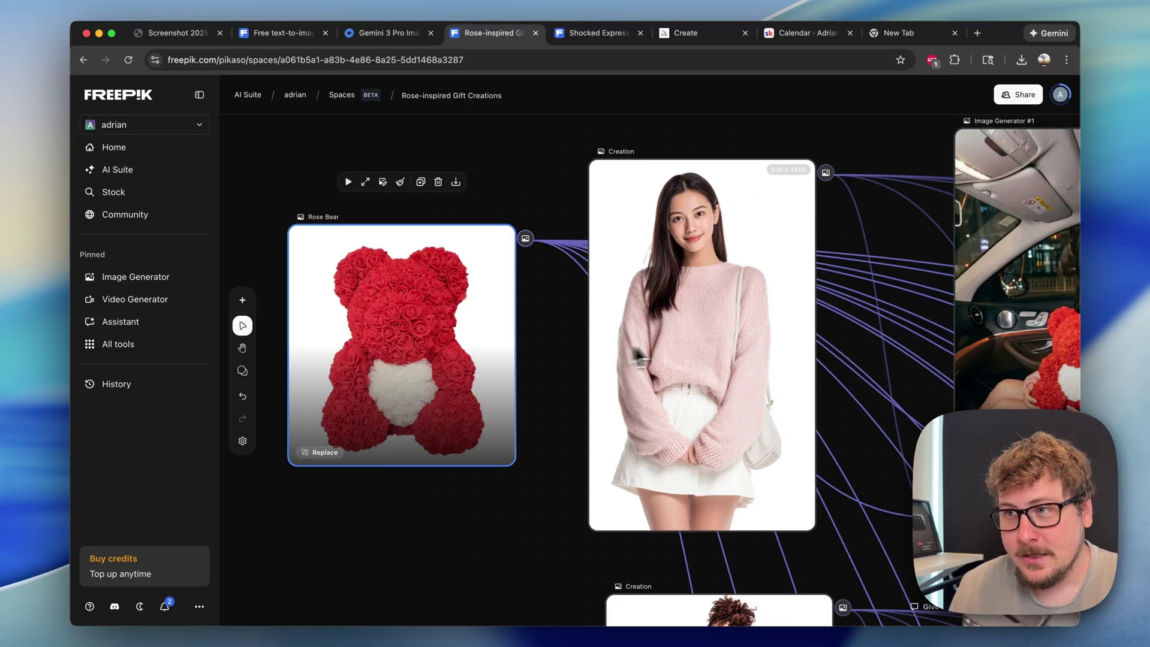
pyautogui.hscroll(4, 659, 348)
pyautogui.hscroll(2, 629, 347)
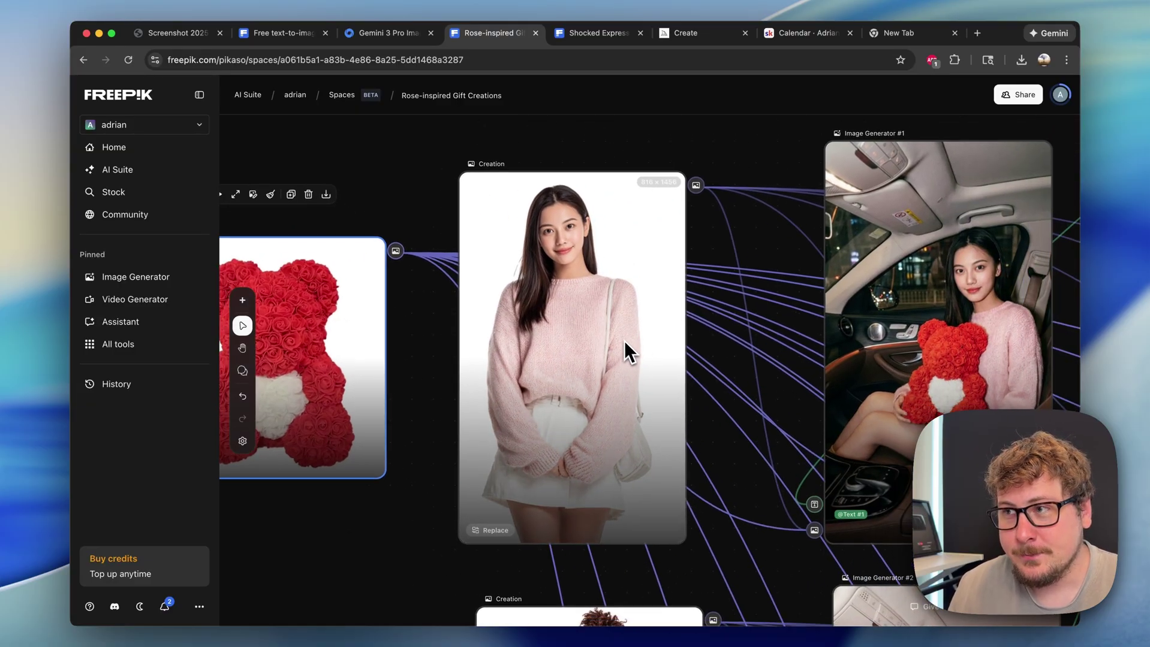
pyautogui.hscroll(10, 623, 340)
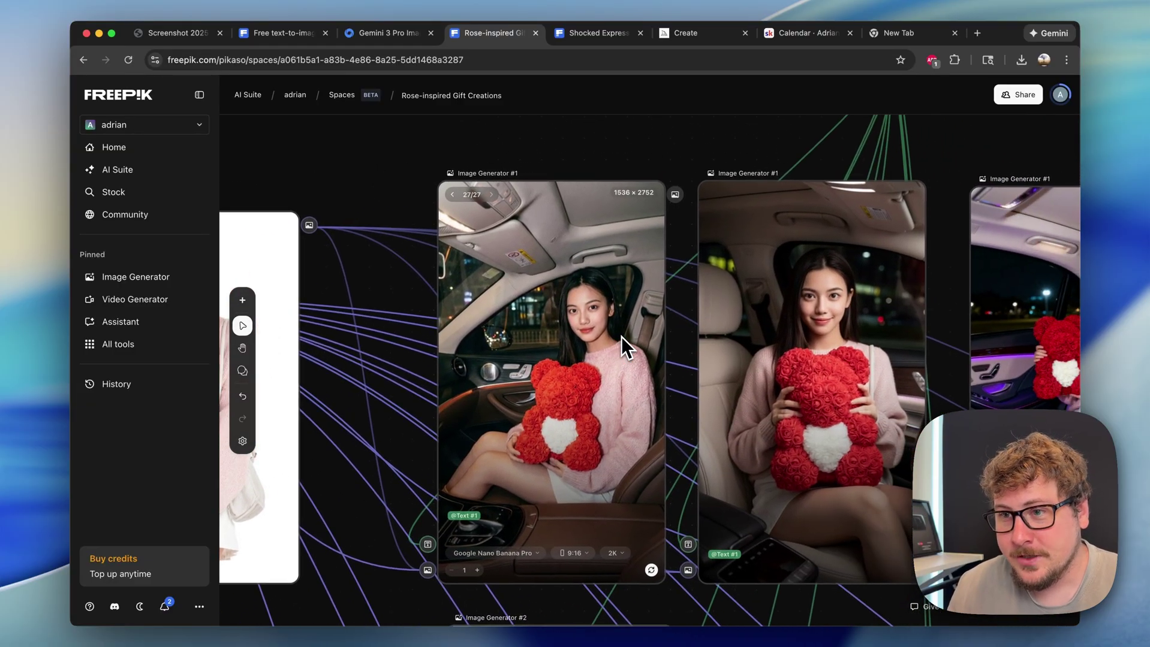
pyautogui.hscroll(3, 620, 336)
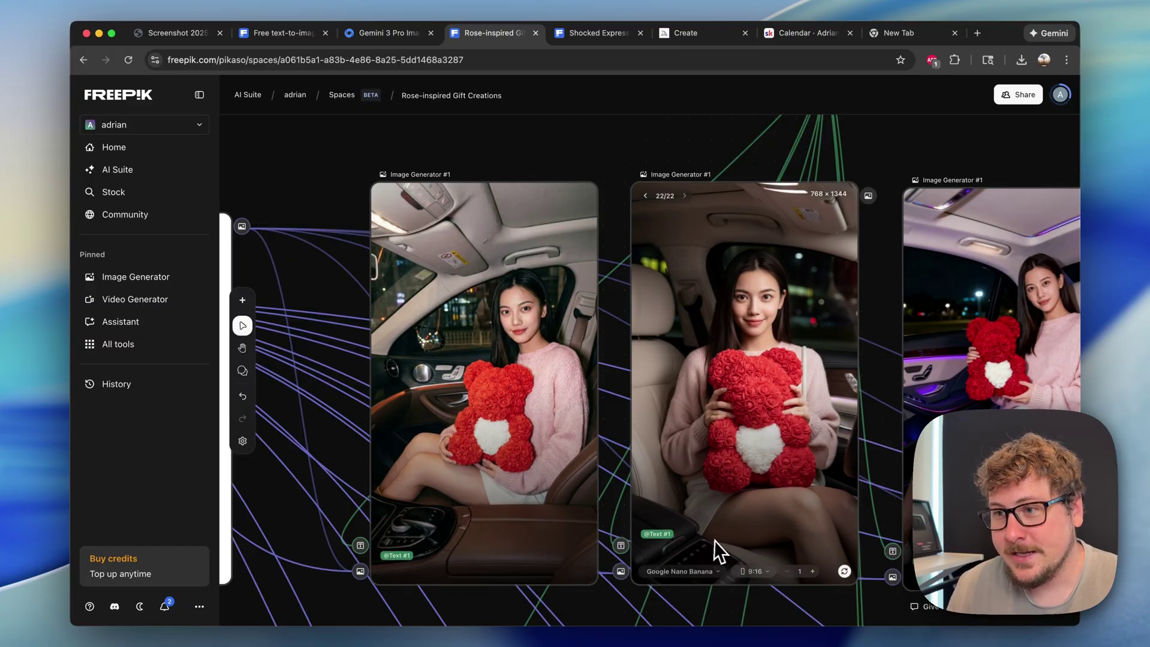
pyautogui.hscroll(3, 721, 538)
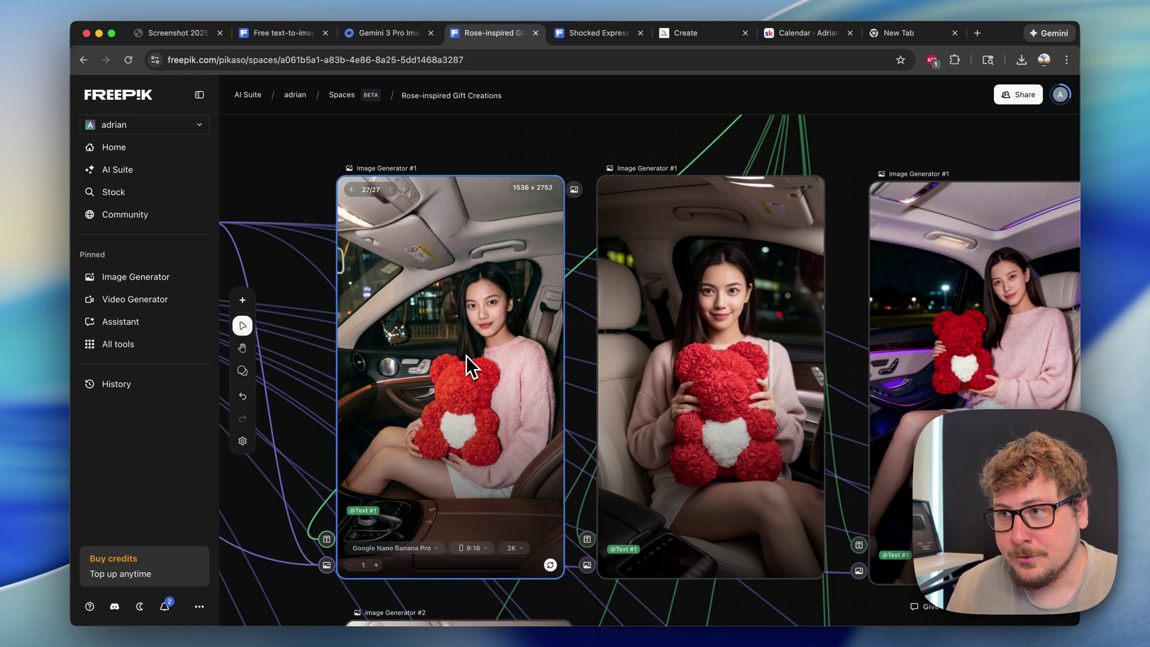
pyautogui.scroll(-2, 464, 354)
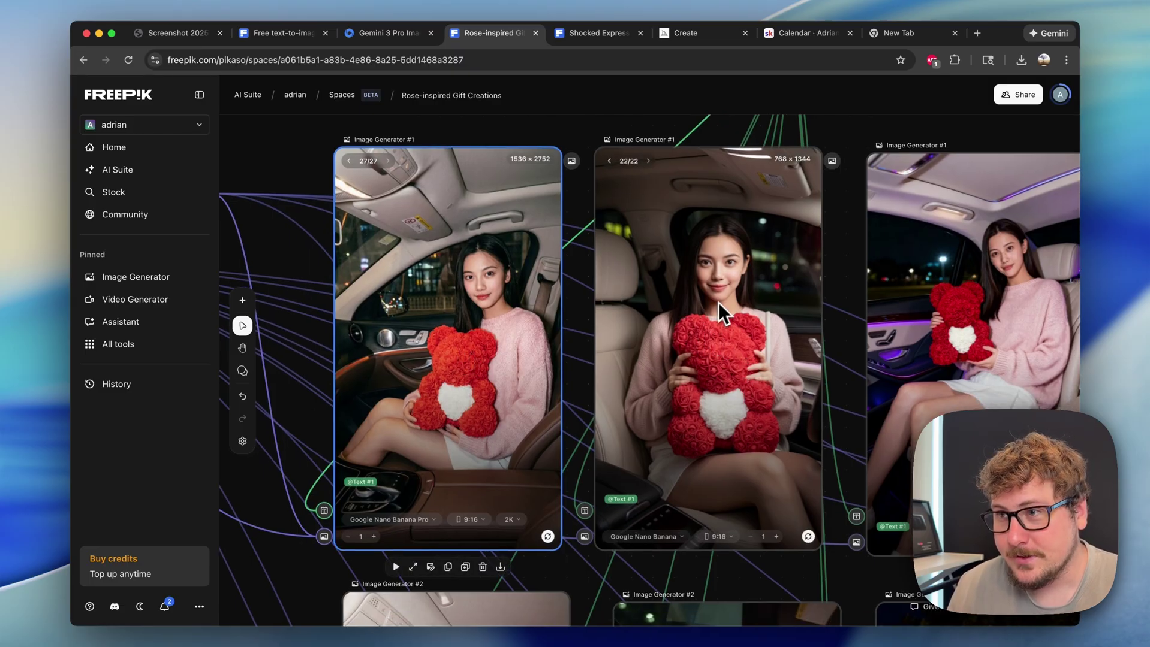
pyautogui.scroll(-6, 675, 355)
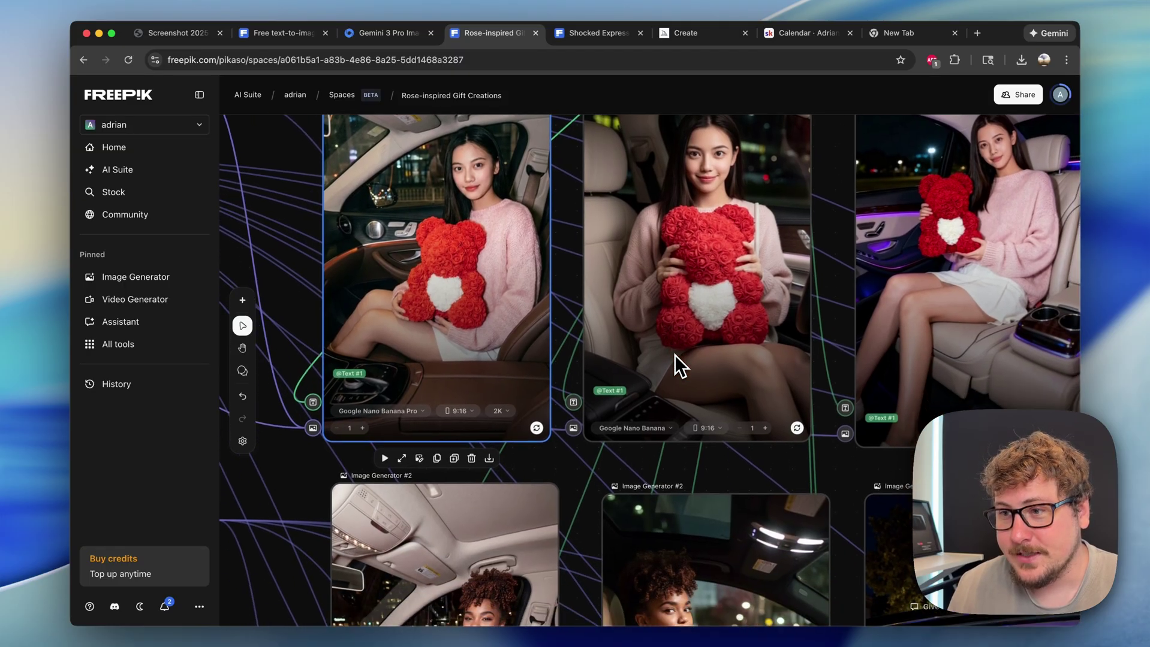
pyautogui.scroll(-5, 674, 355)
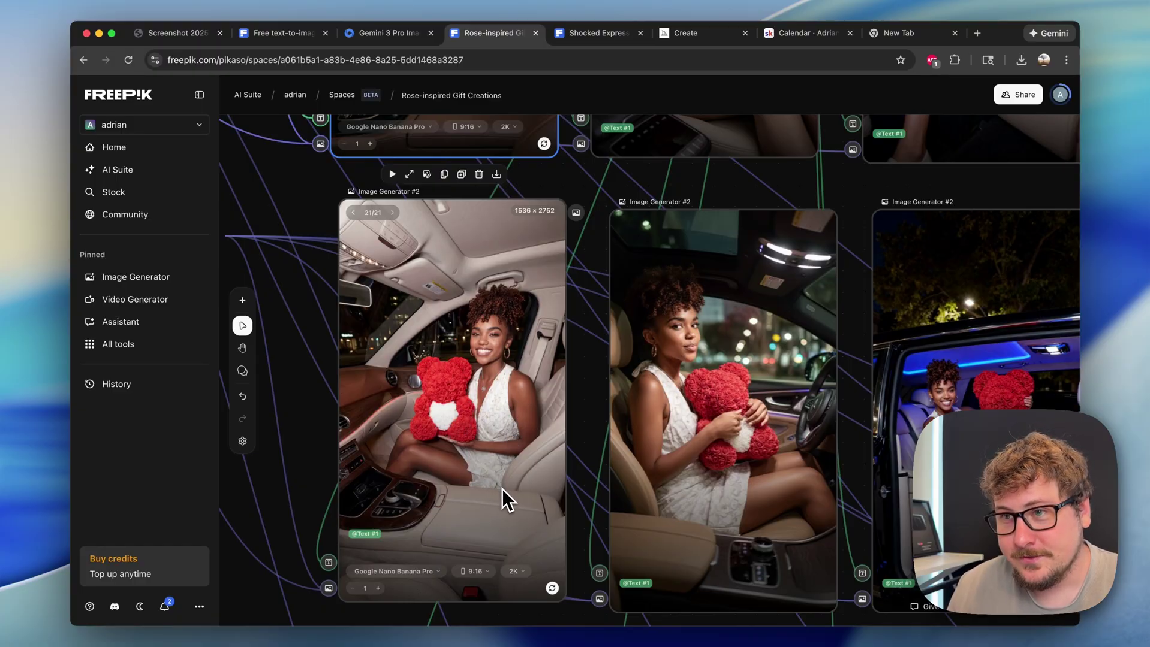
pyautogui.hscroll(3, 483, 418)
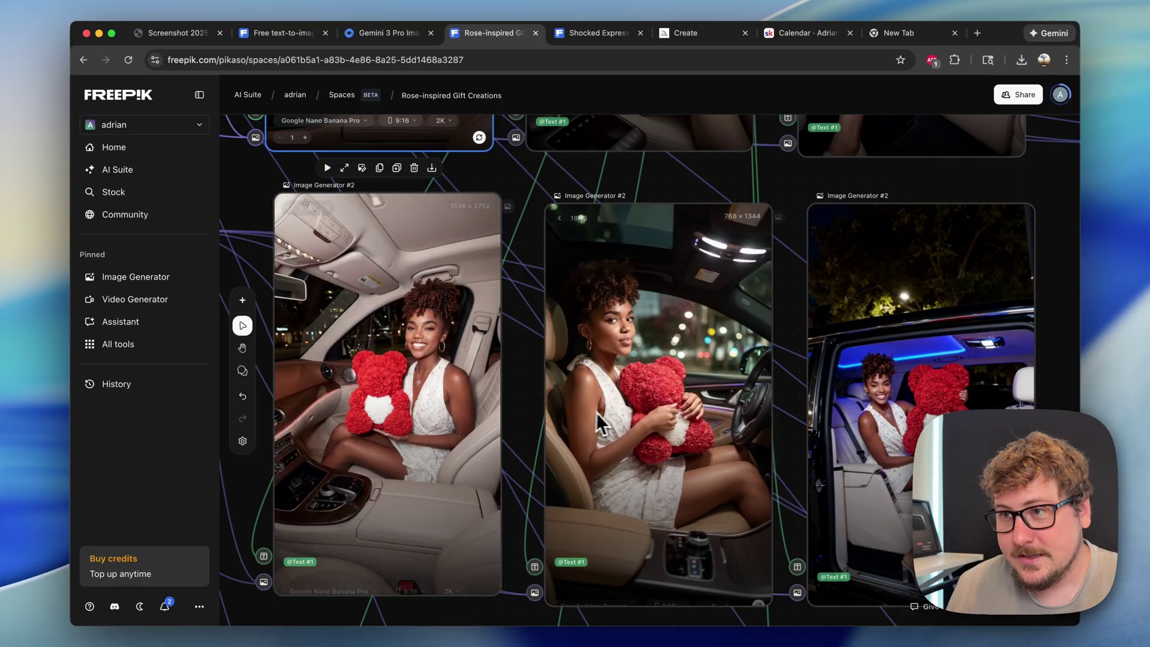
pyautogui.scroll(-3, 653, 424)
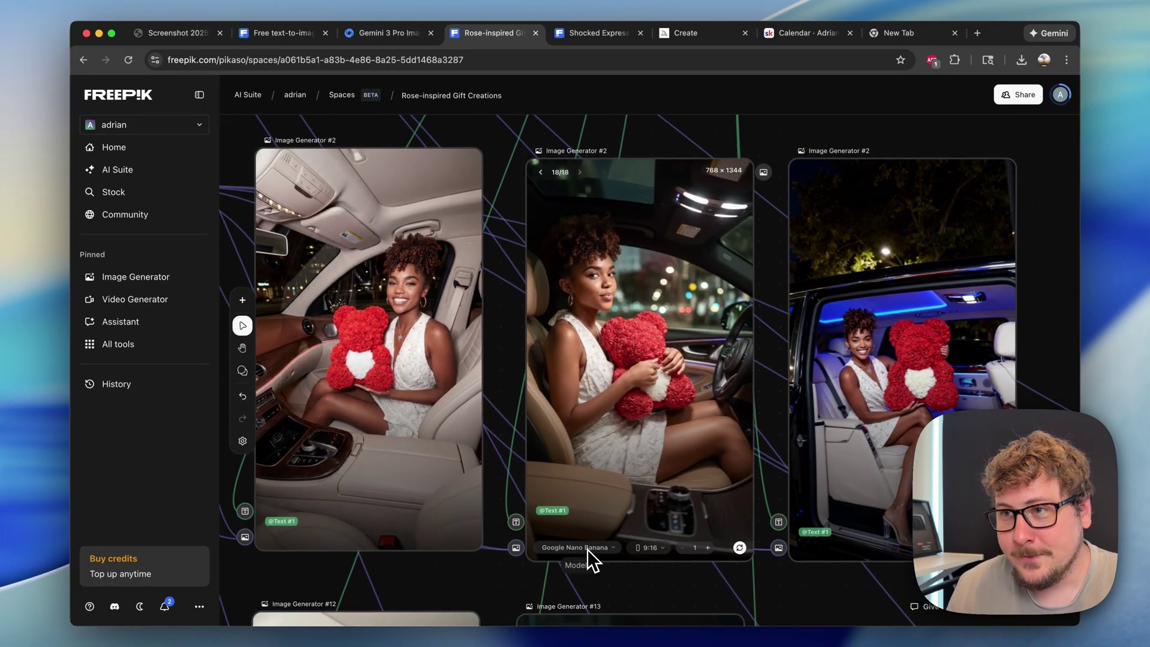
pyautogui.scroll(-5, 586, 549)
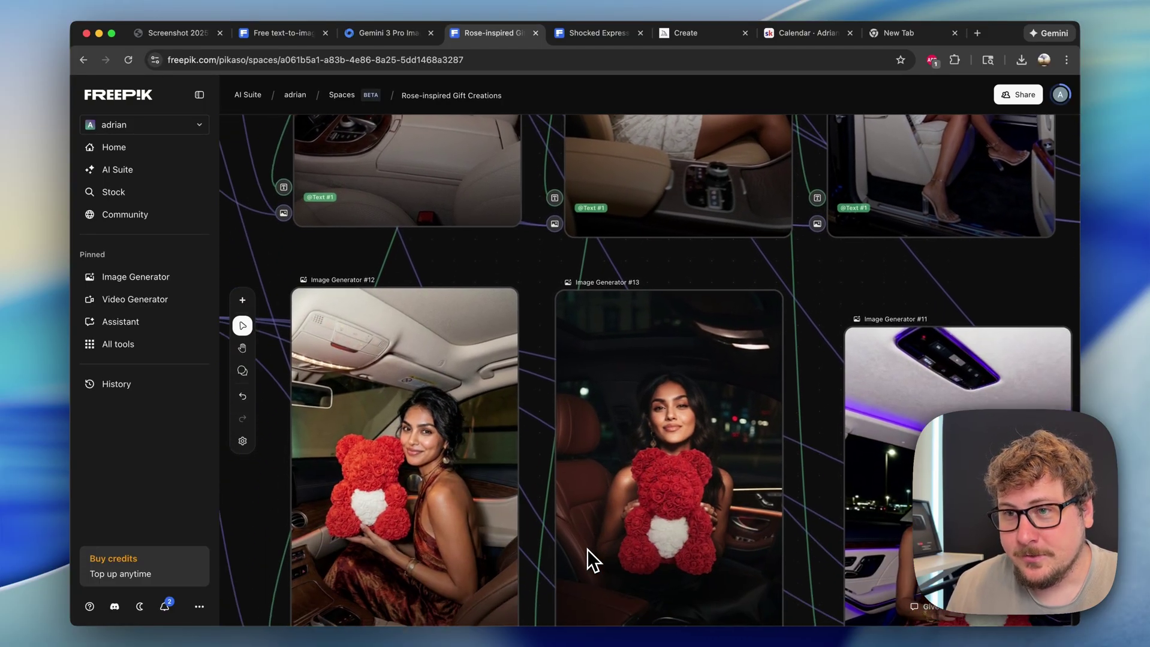
pyautogui.scroll(-3, 587, 550)
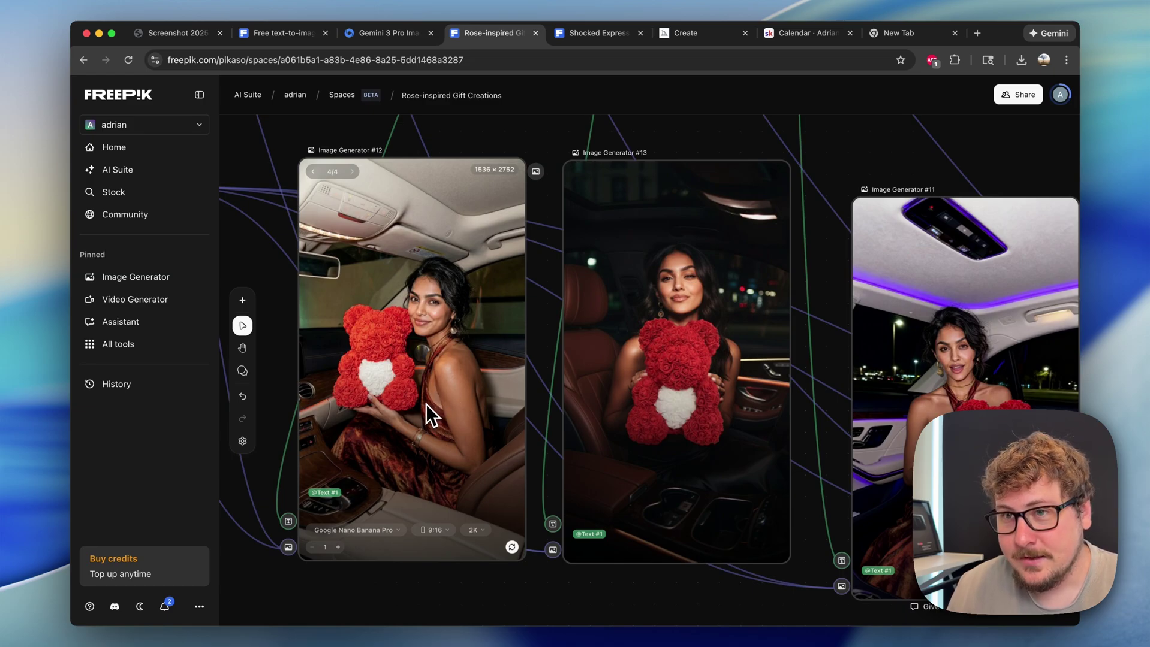
pyautogui.hscroll(-5, 406, 404)
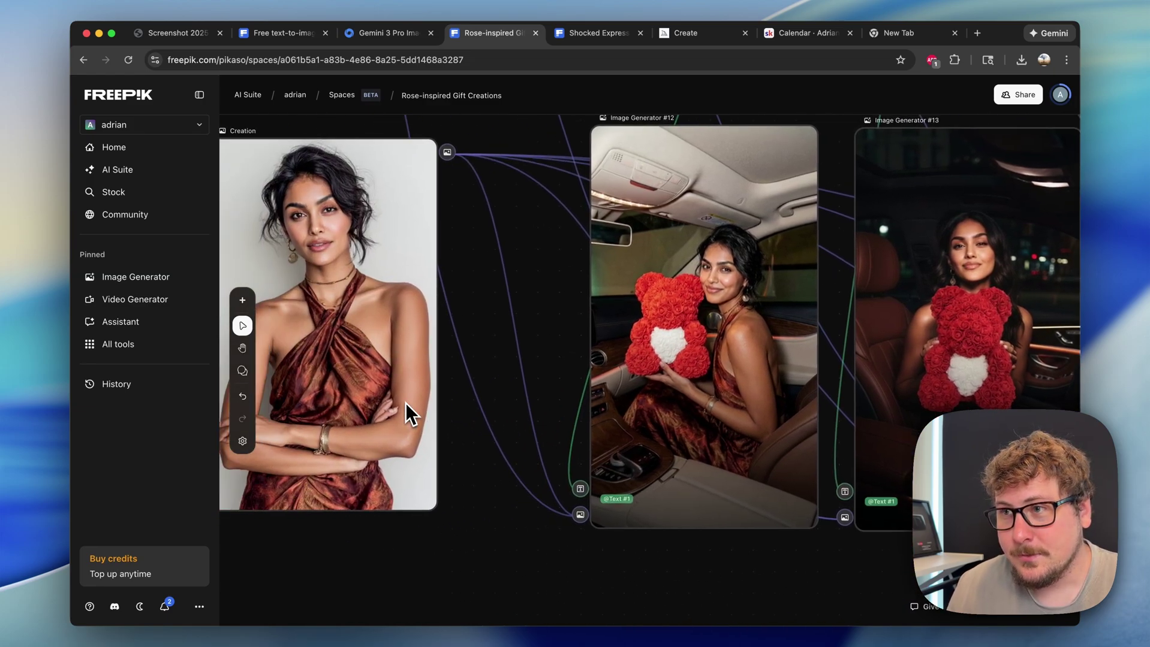
pyautogui.hscroll(1, 681, 297)
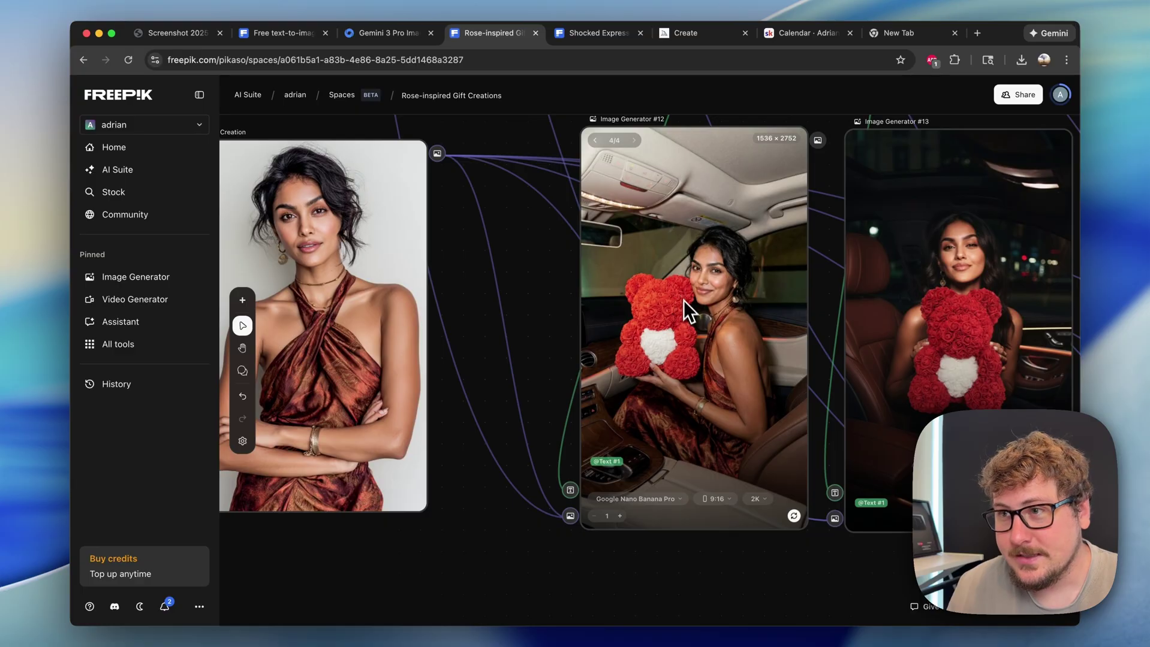
pyautogui.hscroll(3, 662, 448)
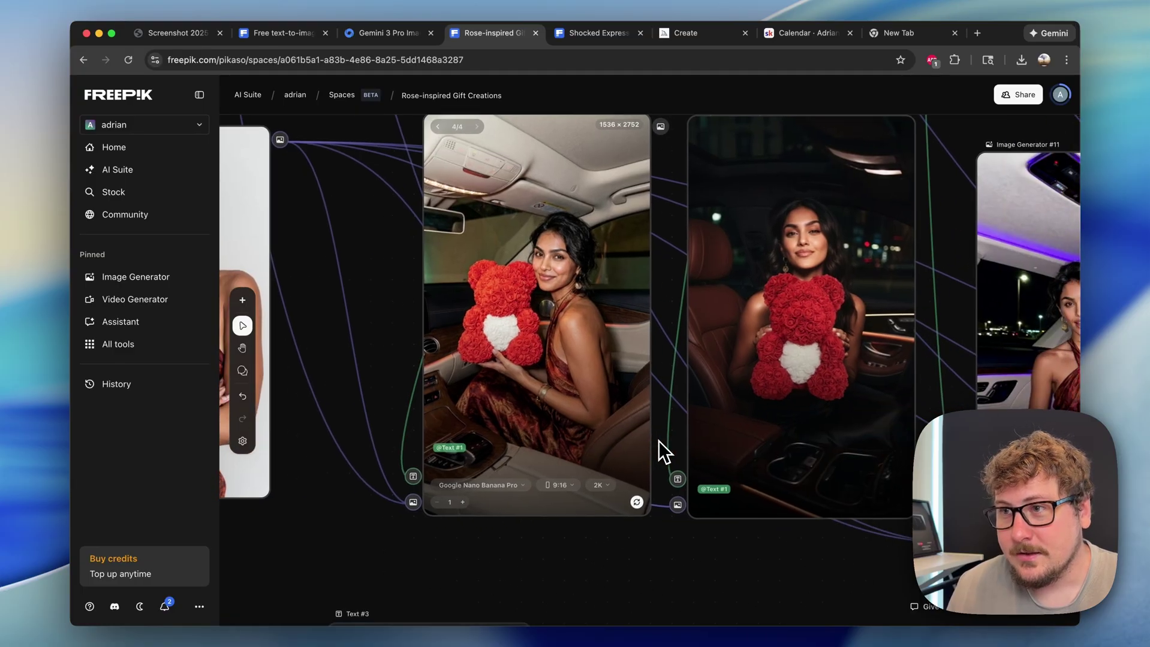
pyautogui.hscroll(2, 660, 446)
pyautogui.scroll(1, 660, 447)
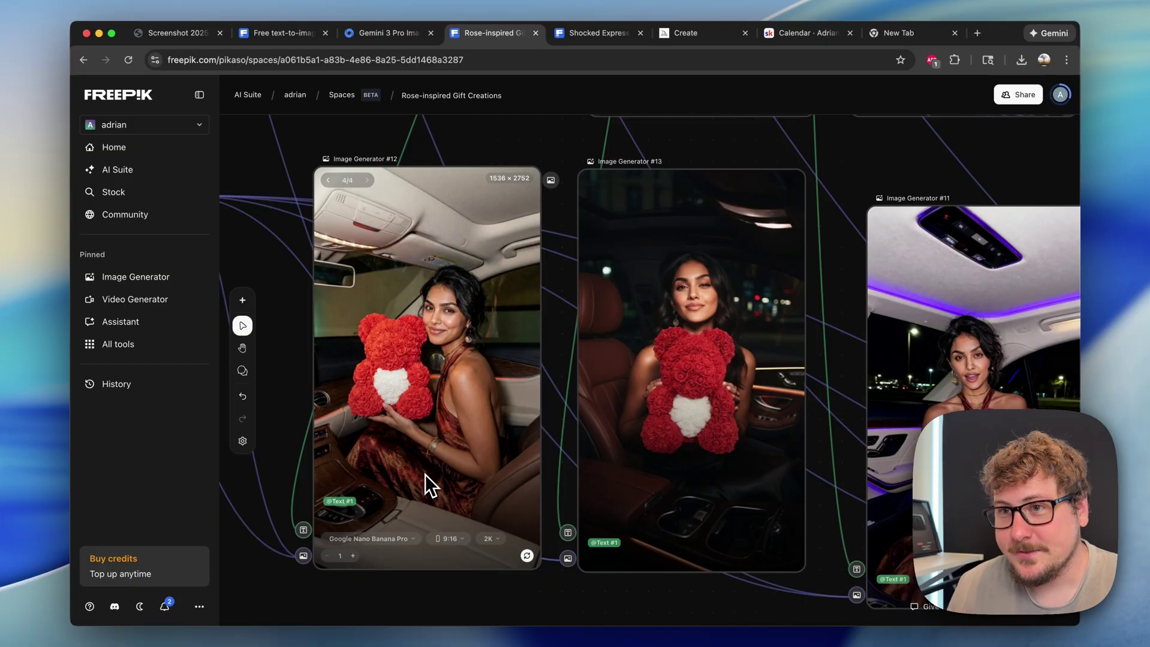
pyautogui.scroll(5, 421, 473)
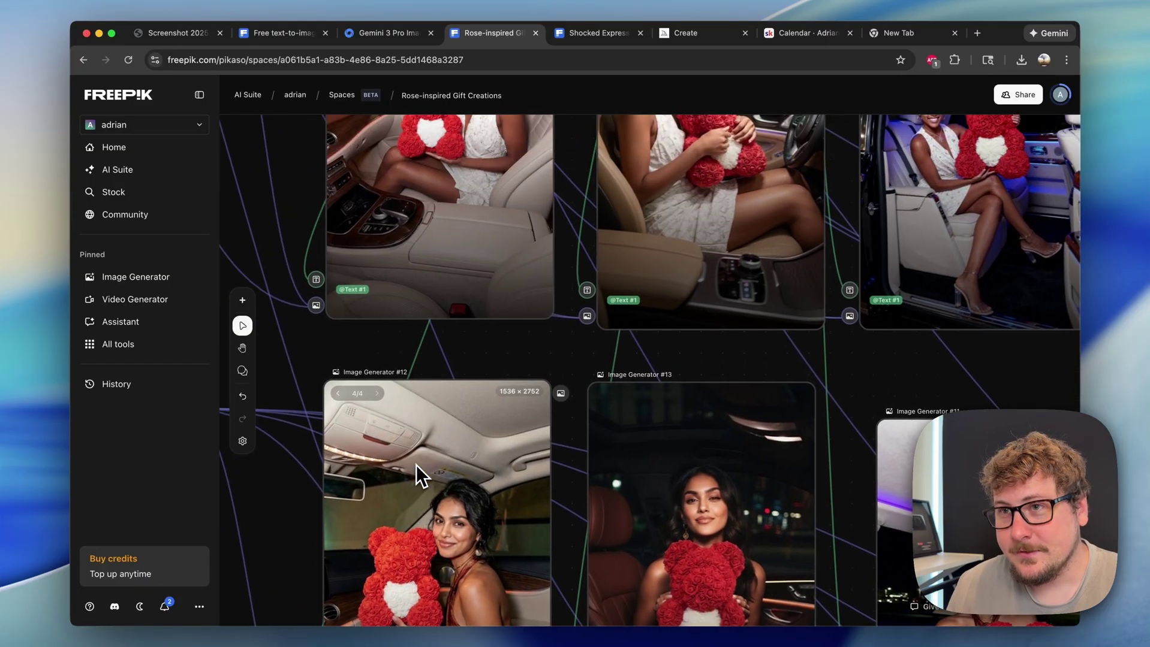
pyautogui.scroll(5, 416, 464)
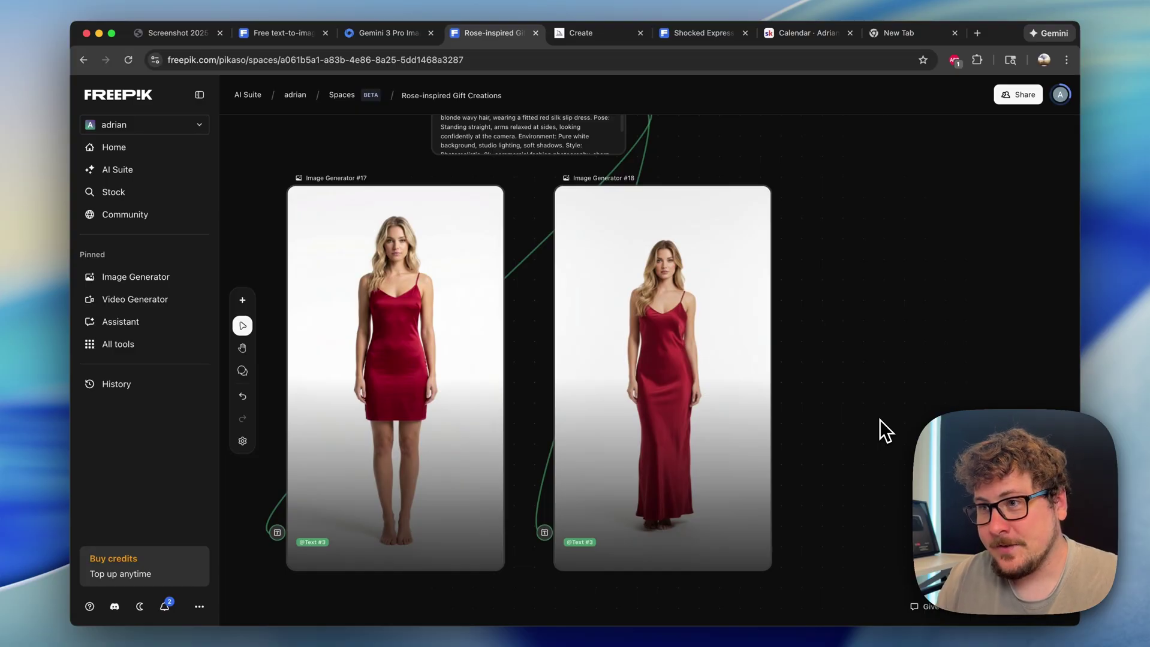
# Pull up the Midjourney creations and enlarge one image to compare against the Freepik results.
pyautogui.scroll(1, 879, 420)
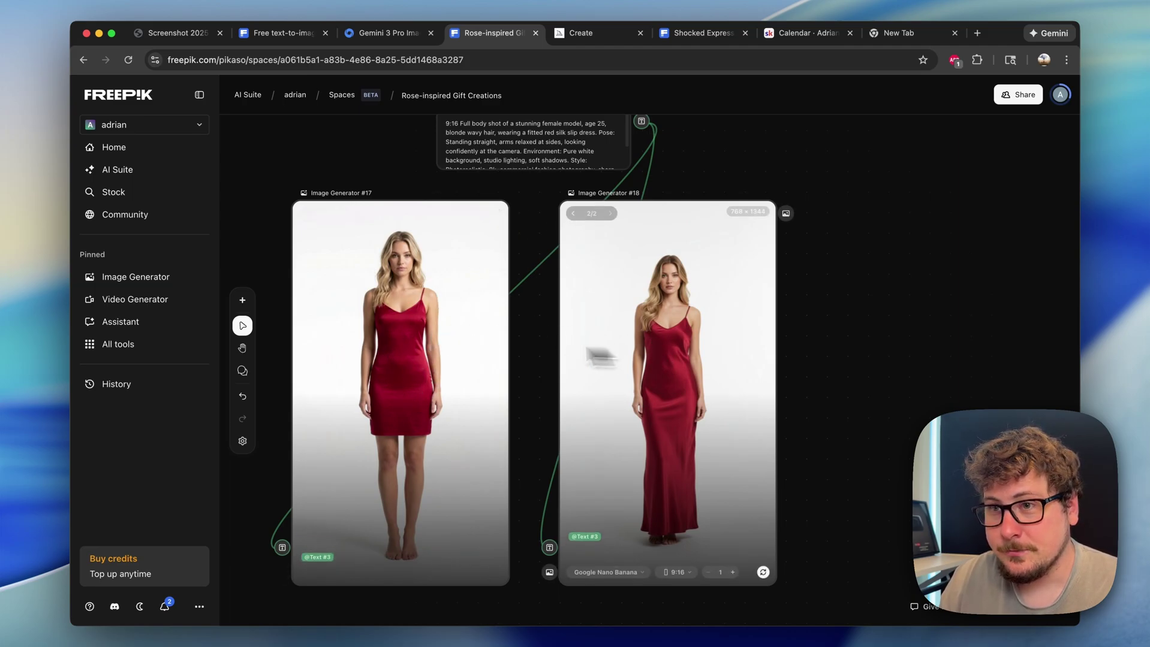
pyautogui.click(576, 35)
pyautogui.click(313, 326)
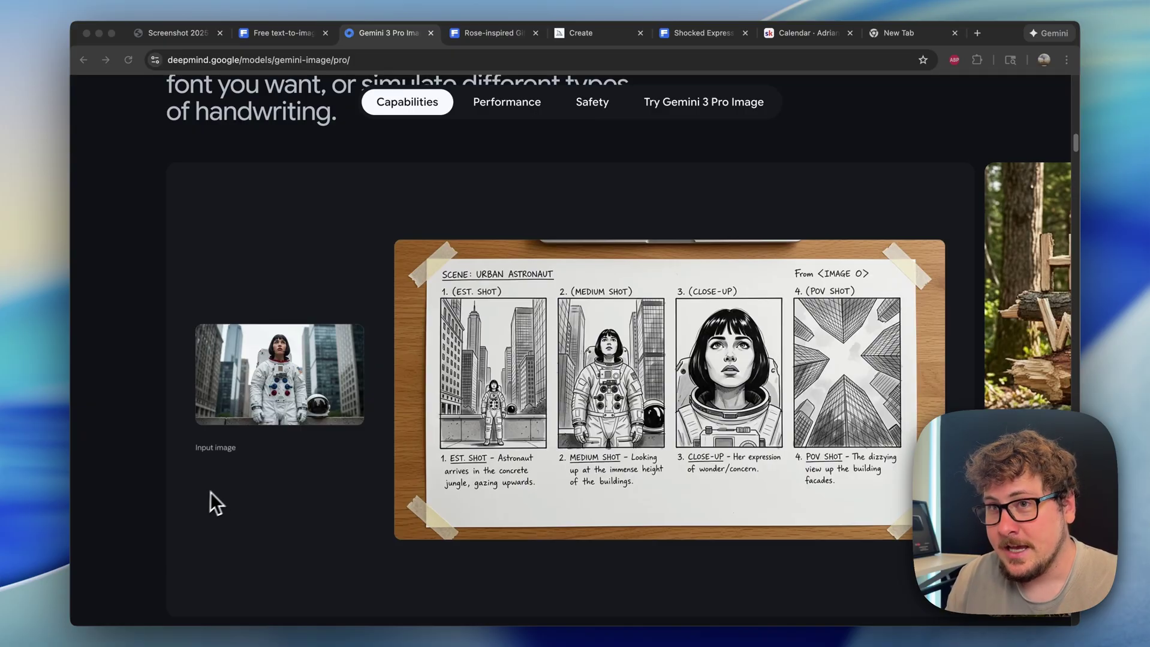
pyautogui.scroll(1, 219, 485)
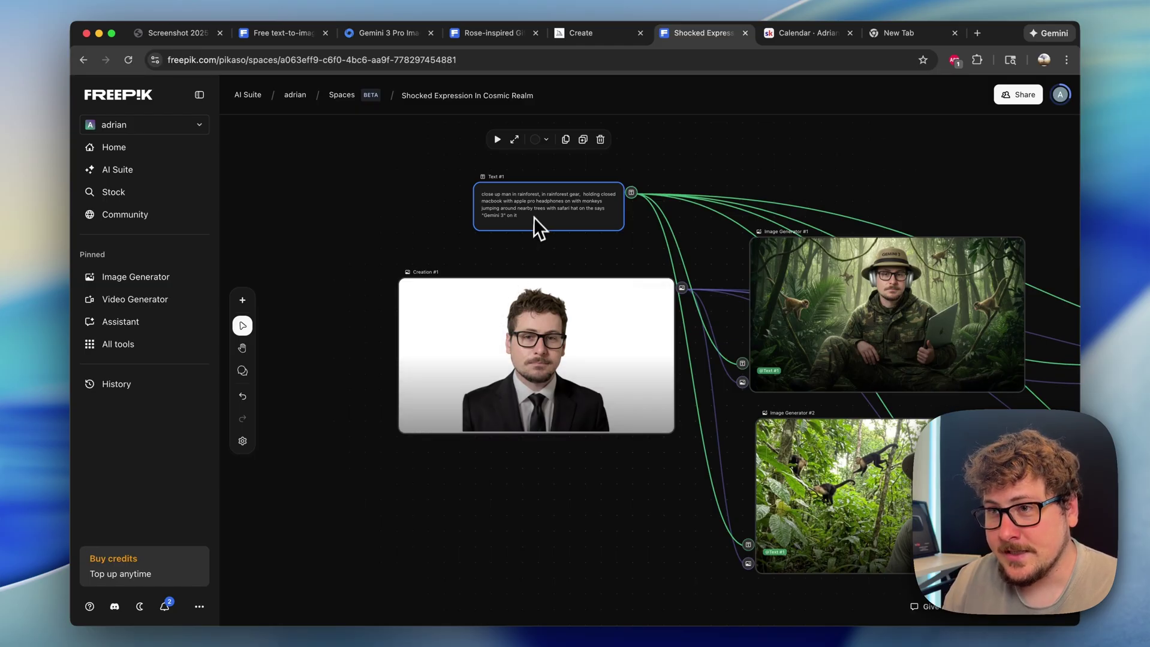
# Nudge the Text #1 prompt node slightly down and pan past Image Generators #1 and #2.
pyautogui.moveTo(533, 210); pyautogui.dragTo(533, 221)
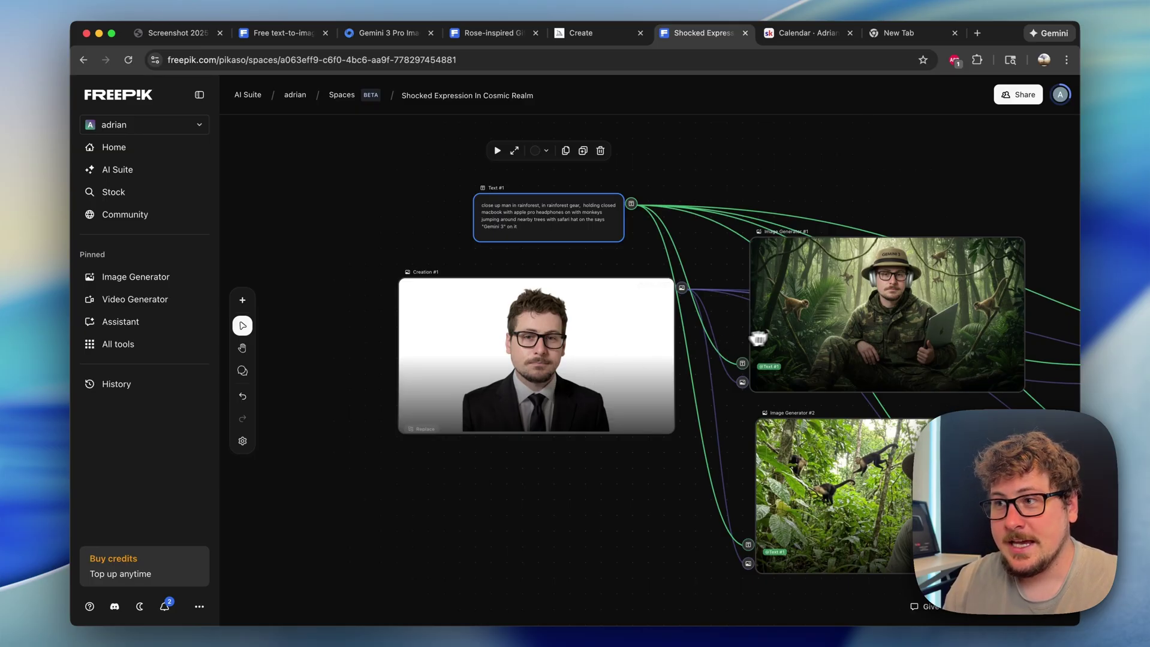
pyautogui.hscroll(5, 775, 335)
pyautogui.scroll(5, 777, 336)
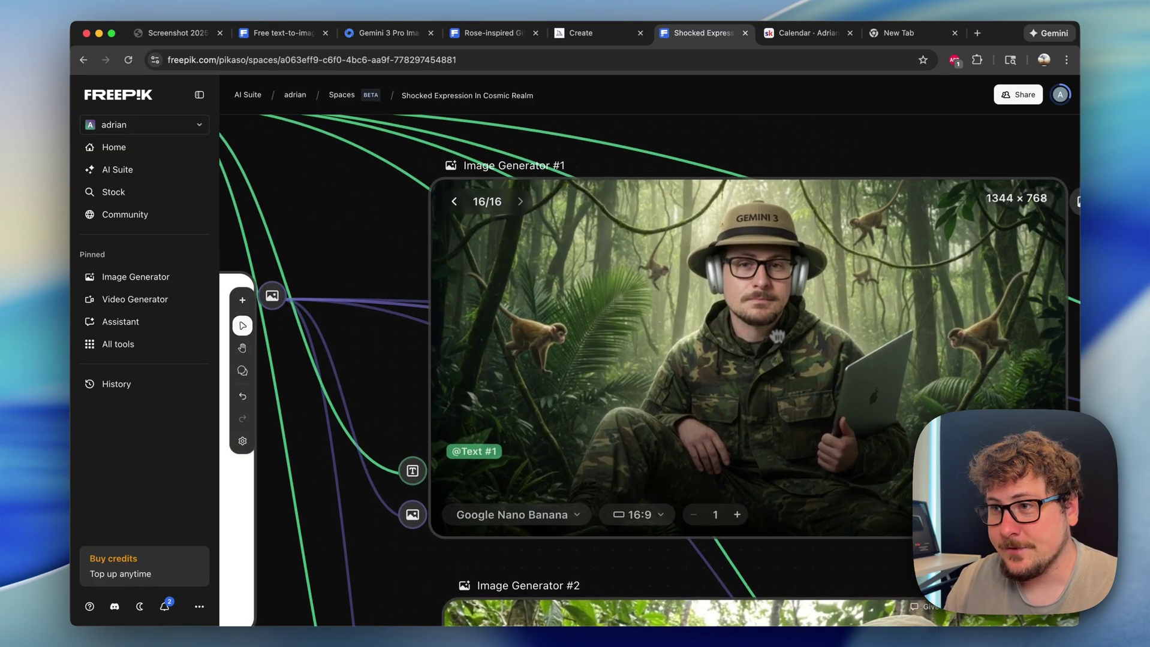
pyautogui.hscroll(1, 767, 336)
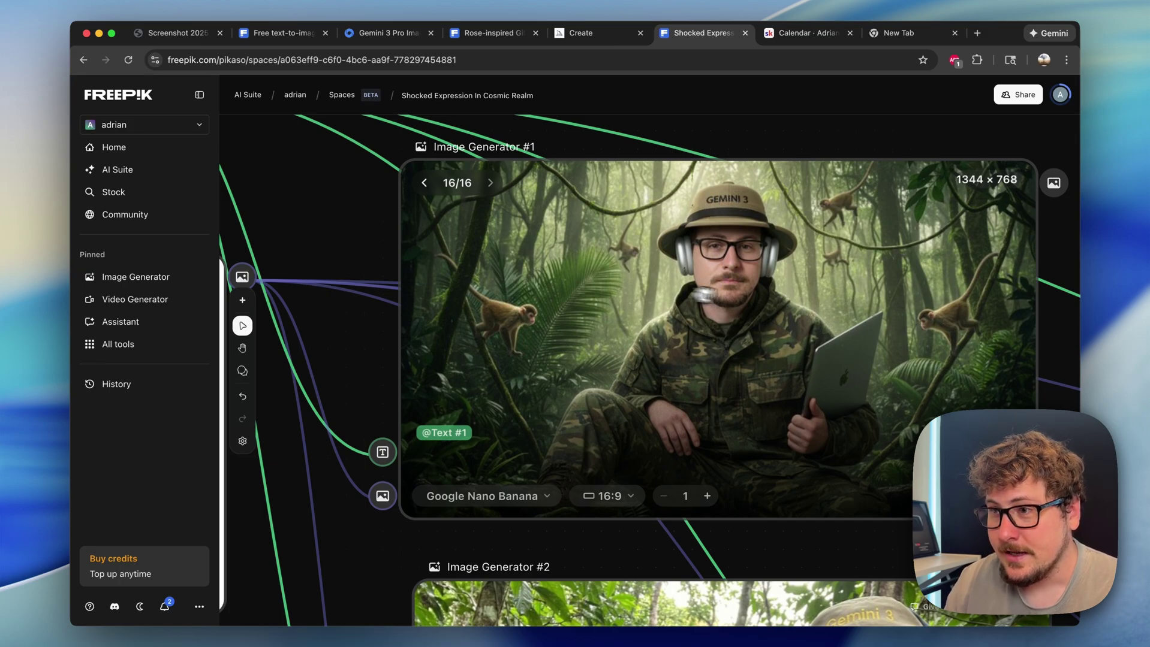
pyautogui.scroll(-5, 772, 322)
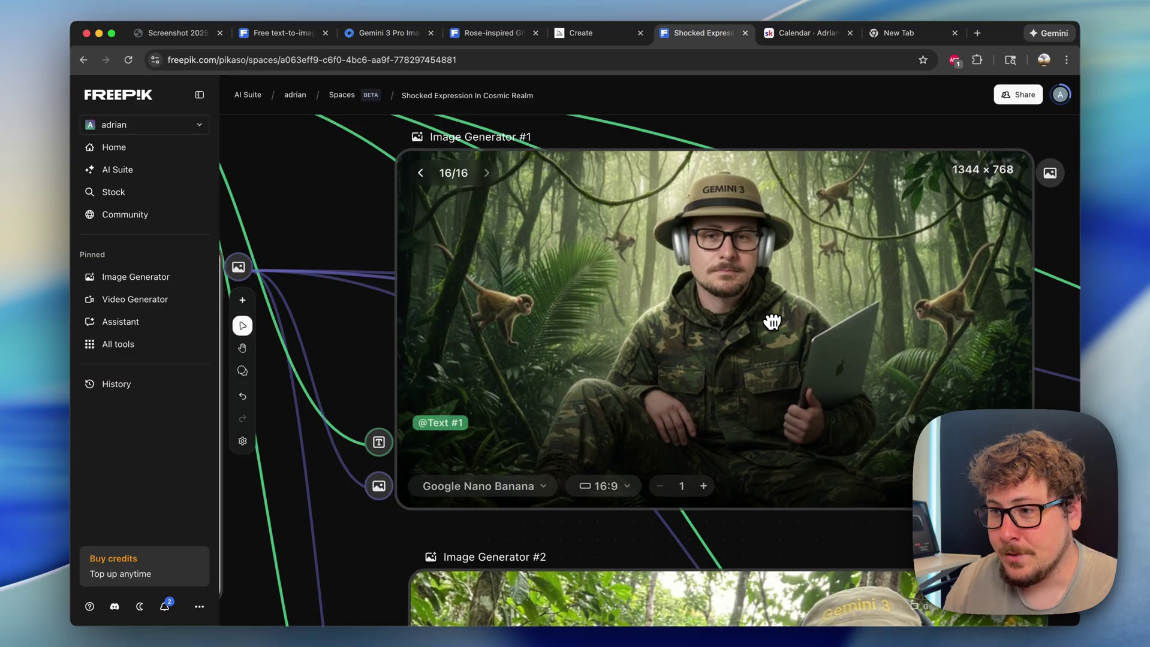
pyautogui.scroll(-2, 770, 326)
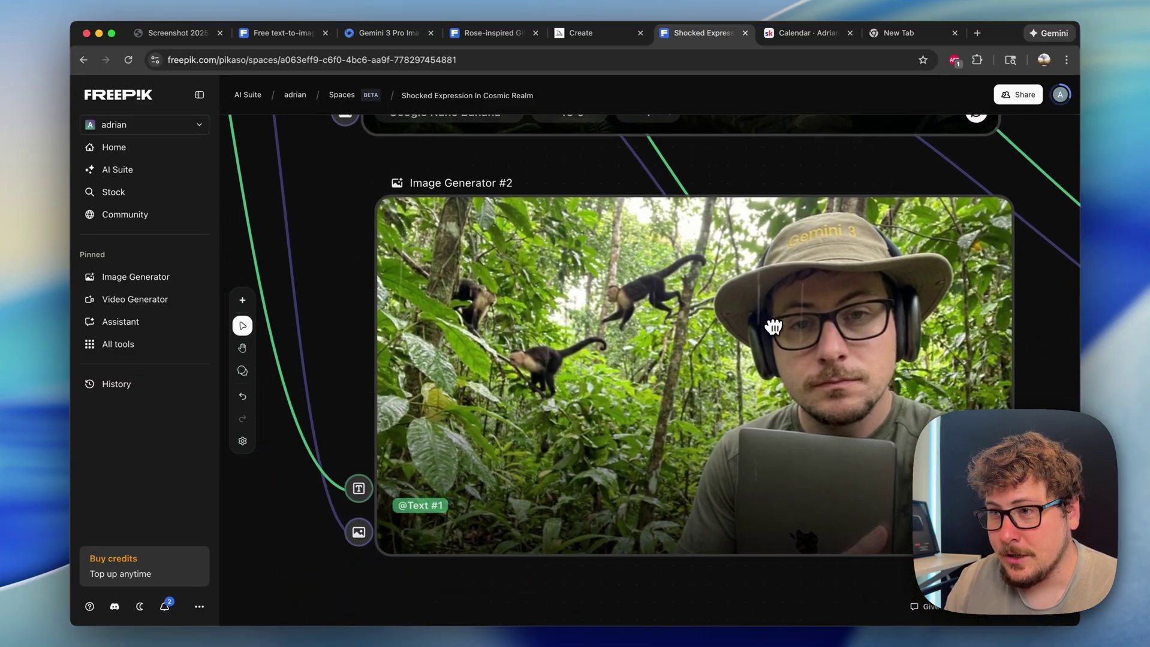
# Pan over to Creation #8 and its tiger-edit outputs in Image Generators #17 and #18.
pyautogui.moveTo(770, 332)
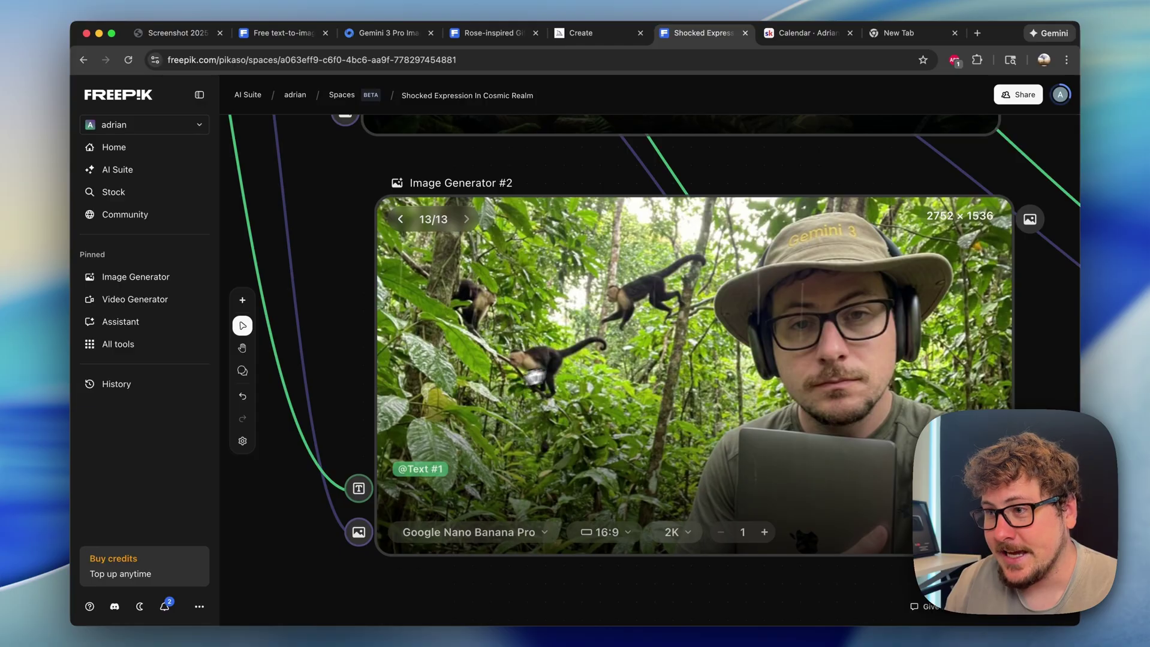
pyautogui.scroll(5, 790, 390)
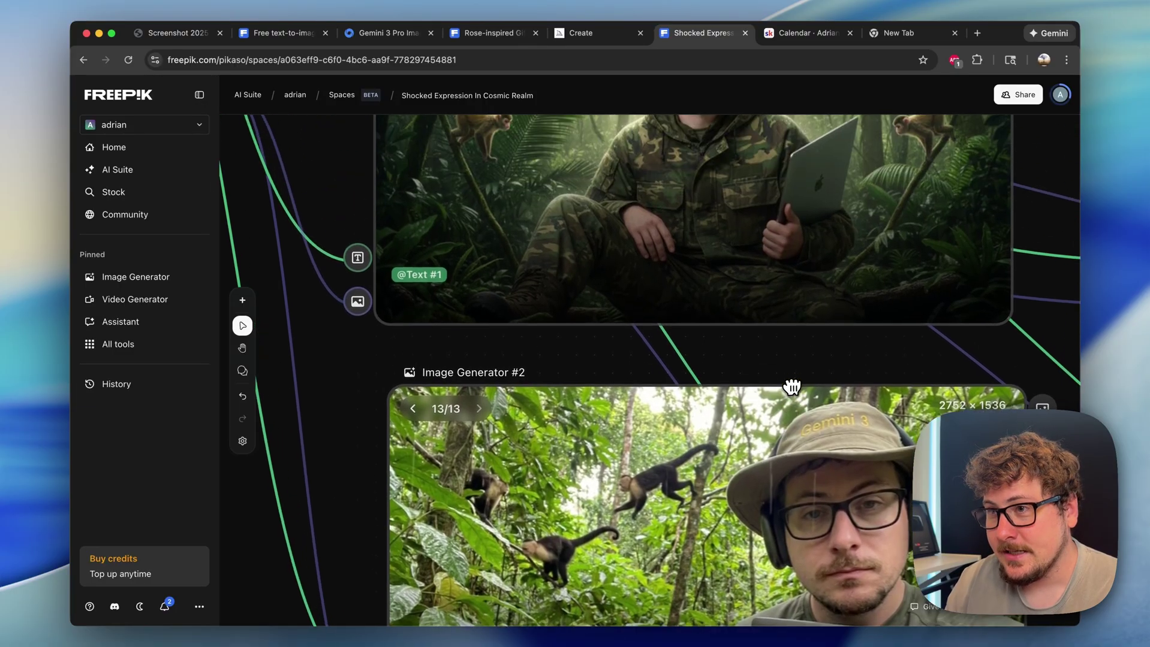
pyautogui.scroll(-4, 754, 282)
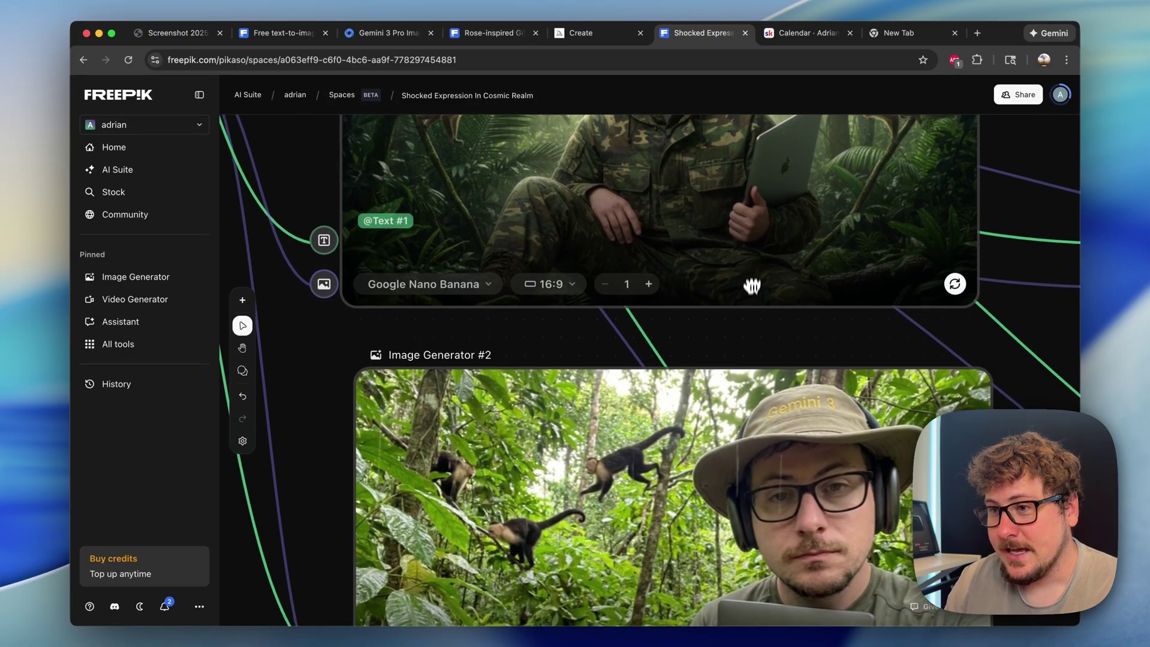
pyautogui.scroll(-1, 744, 370)
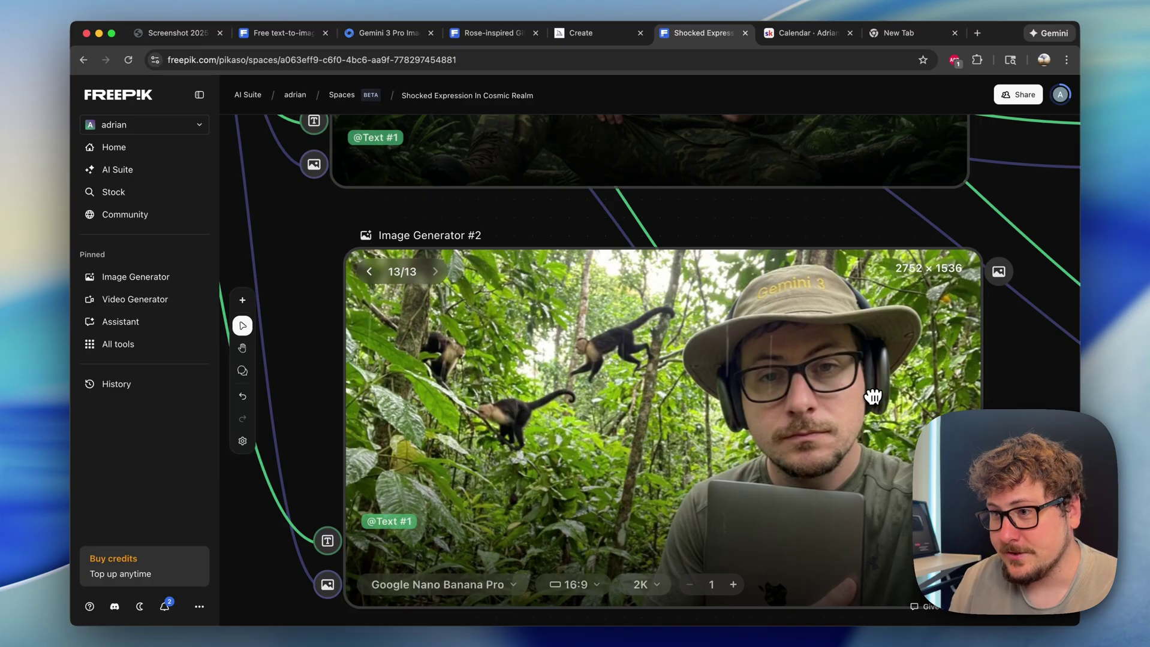
pyautogui.scroll(-3, 825, 413)
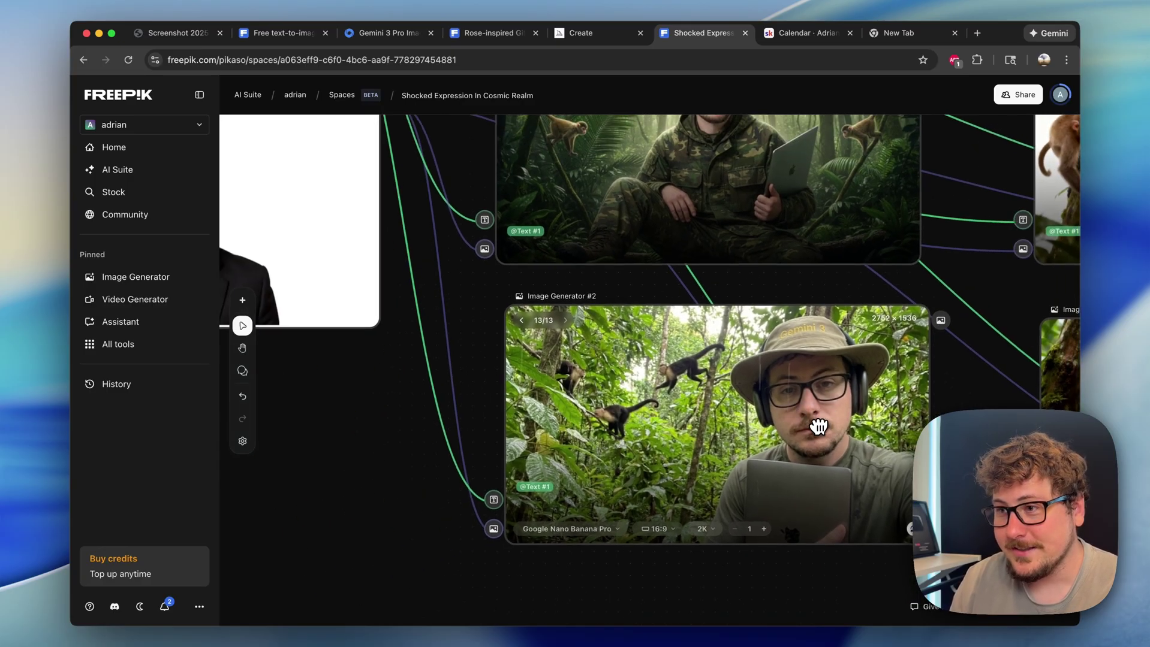
pyautogui.hscroll(-5, 790, 423)
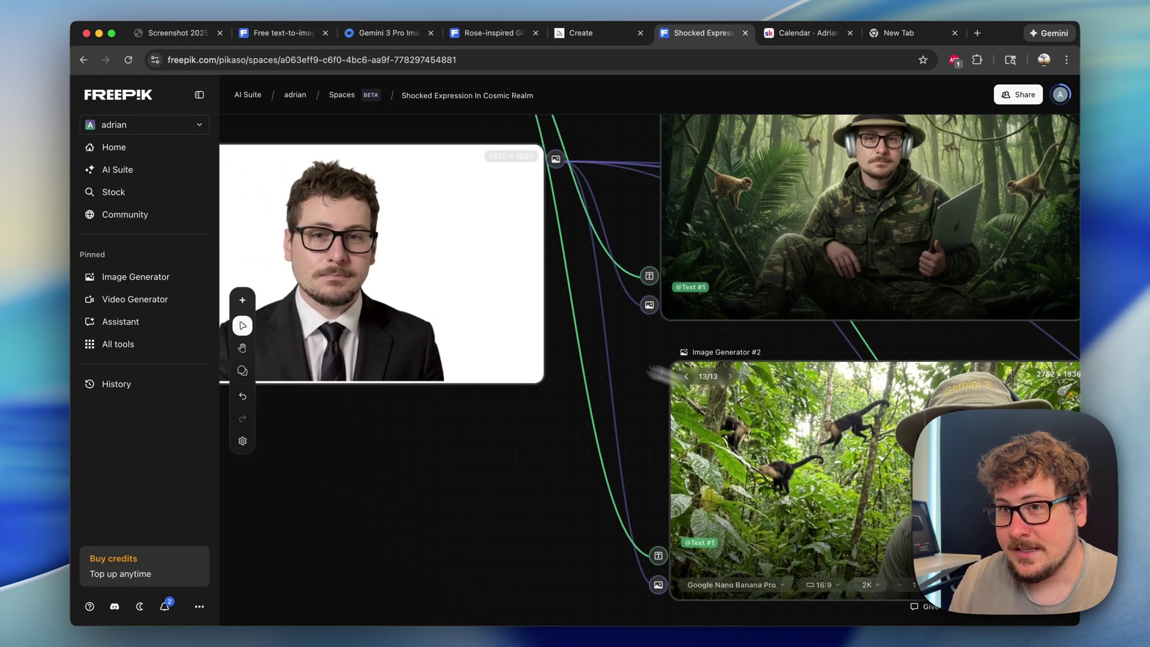
pyautogui.hscroll(3, 749, 407)
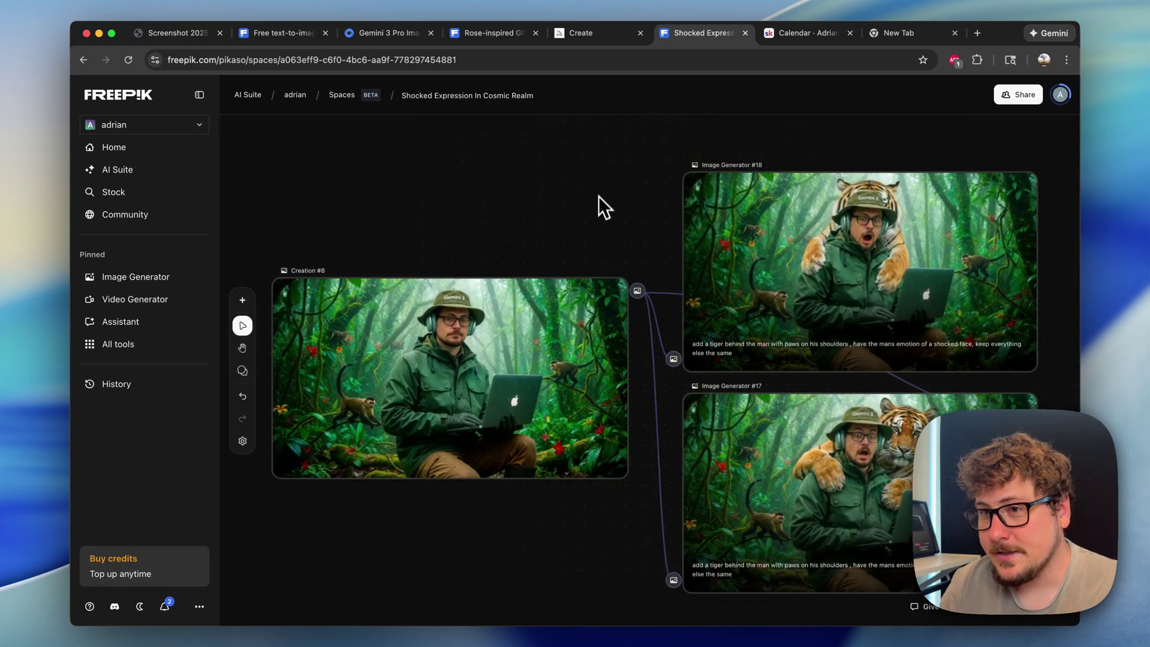
pyautogui.scroll(-1, 597, 203)
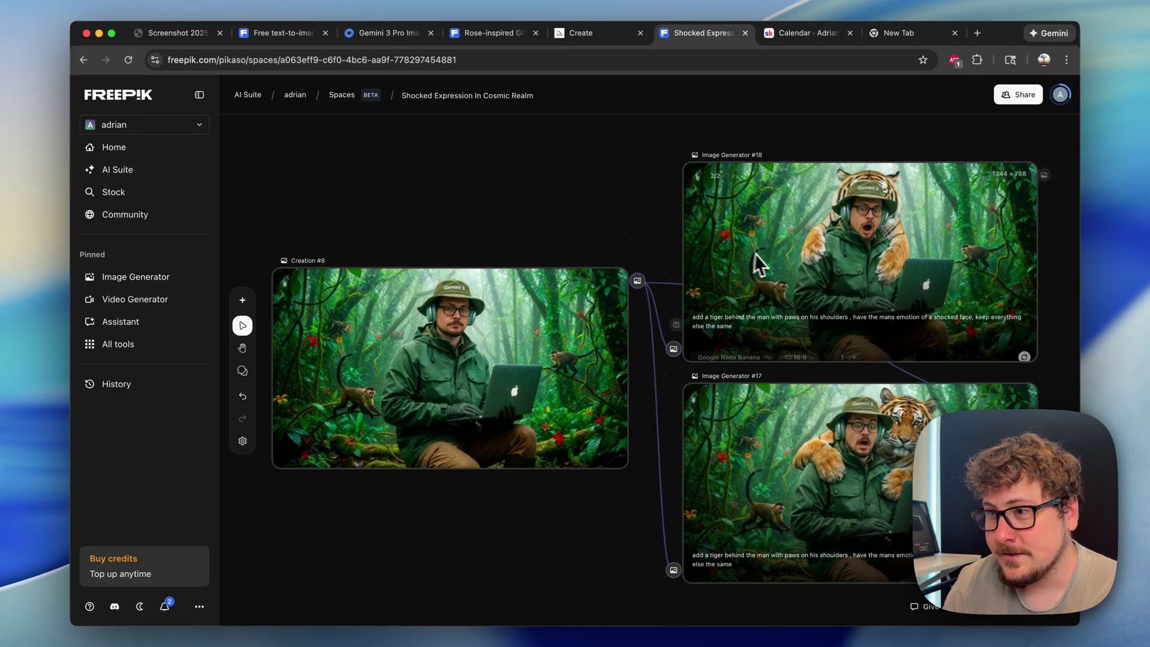
pyautogui.hscroll(1, 766, 260)
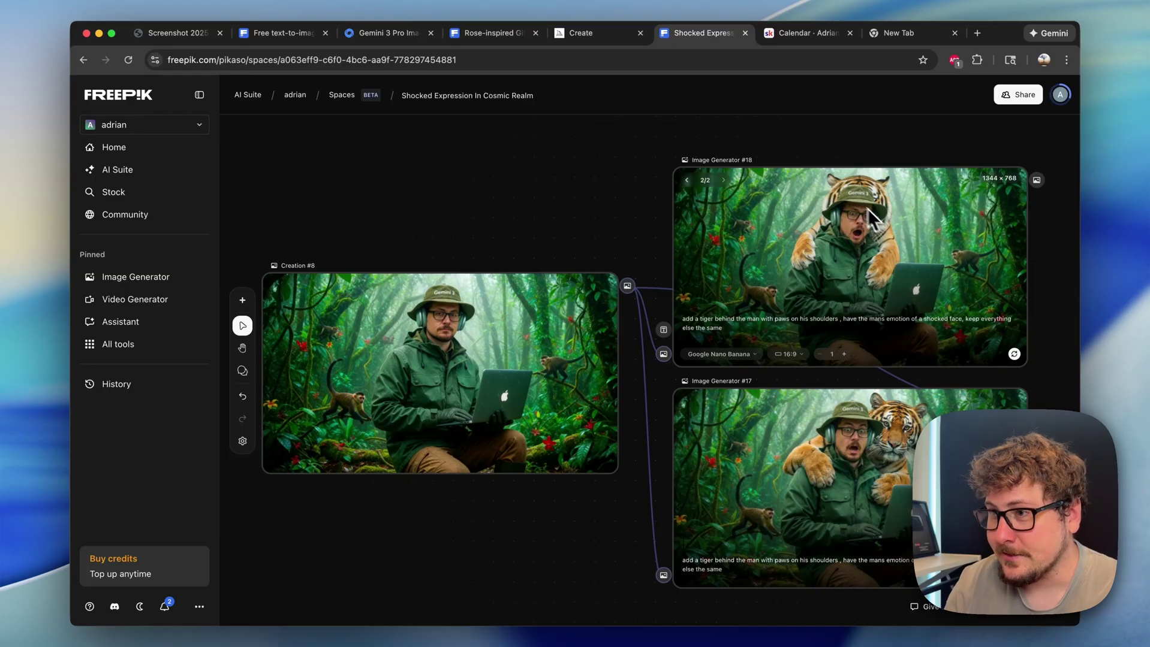
pyautogui.hscroll(5, 868, 240)
pyautogui.scroll(-4, 869, 239)
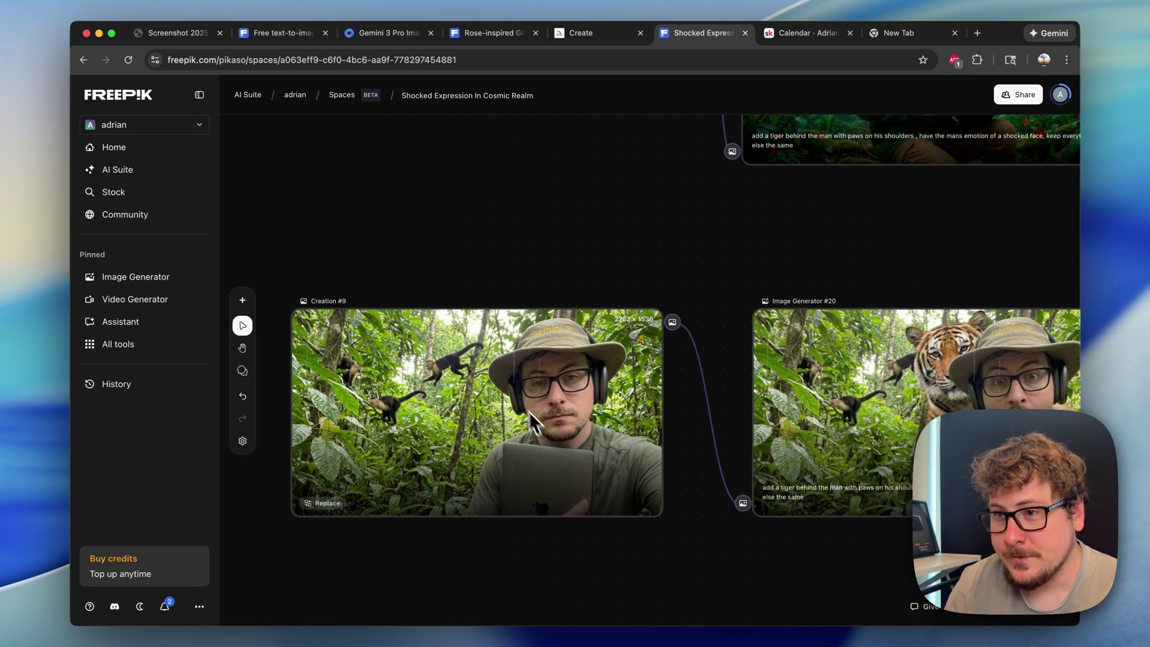
# Pan from Creation #9 and Image Generator #20's tiger edit to #21's glowing 3D Pro banana.
pyautogui.hscroll(5, 560, 418)
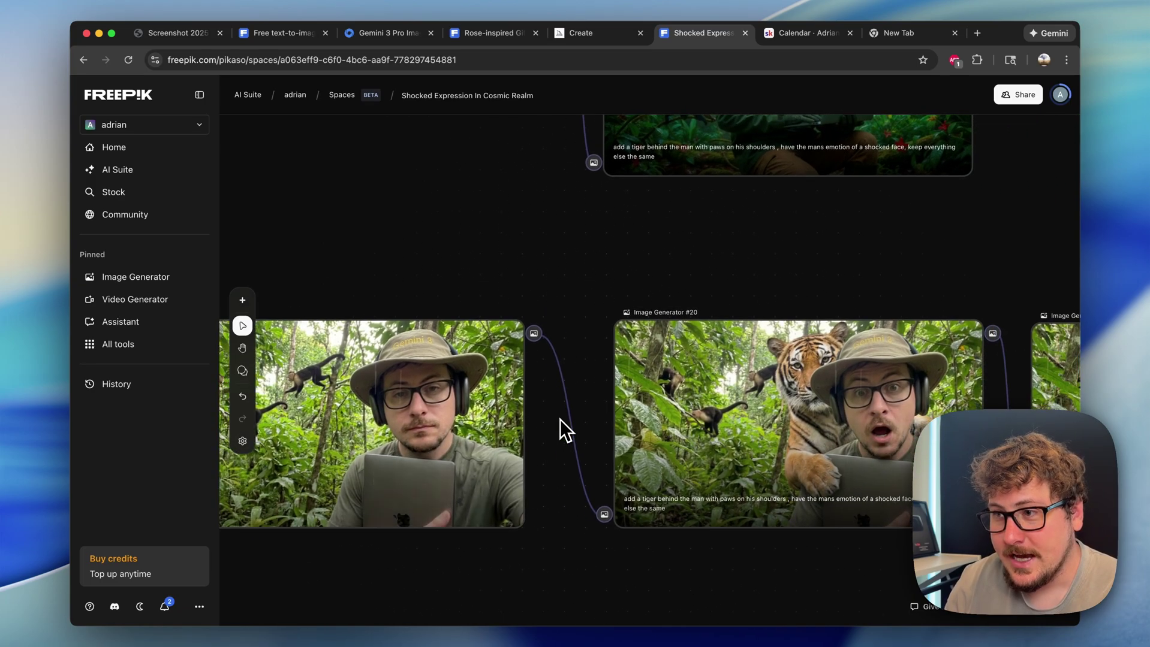
pyautogui.moveTo(797, 442)
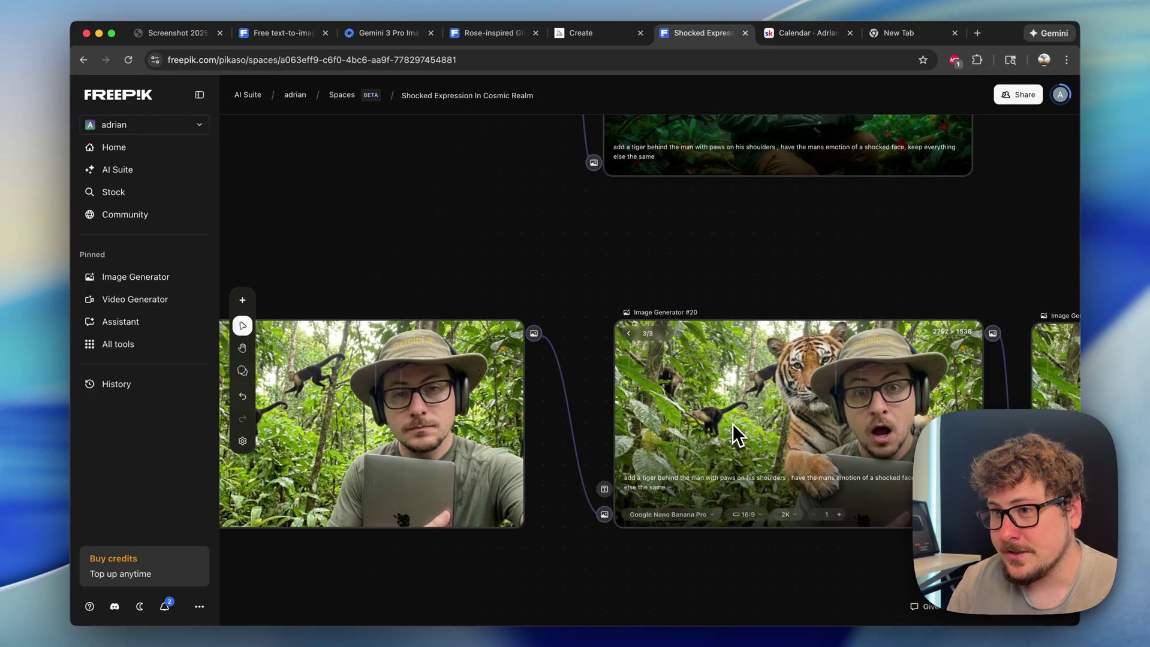
pyautogui.hscroll(10, 736, 433)
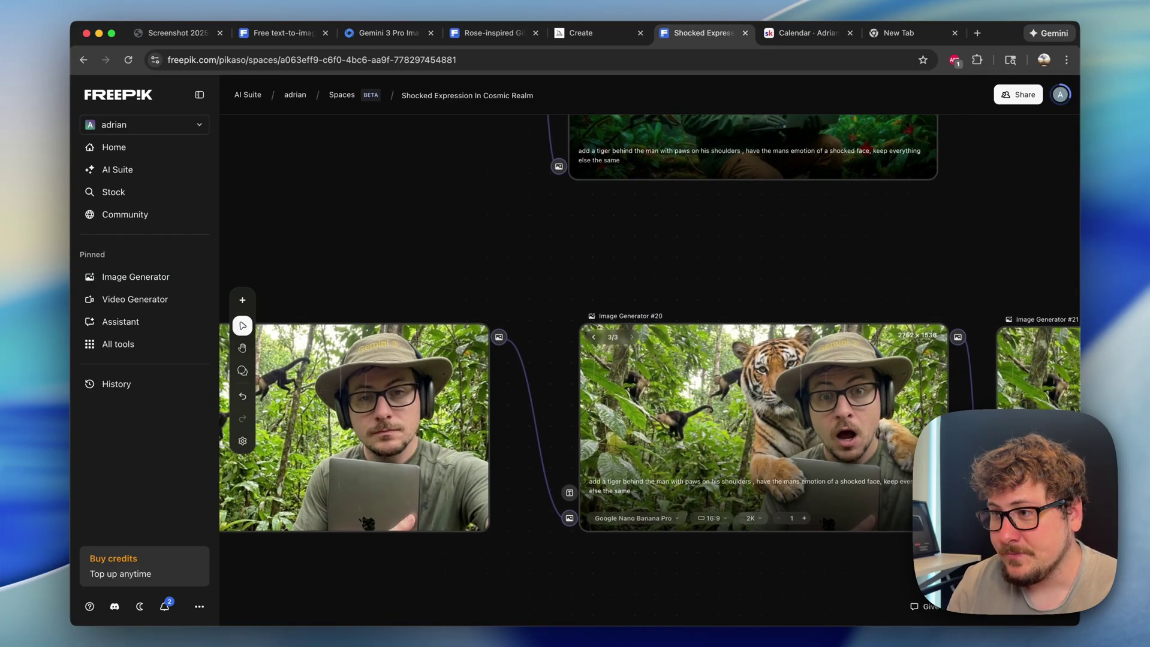
pyautogui.hscroll(1, 736, 432)
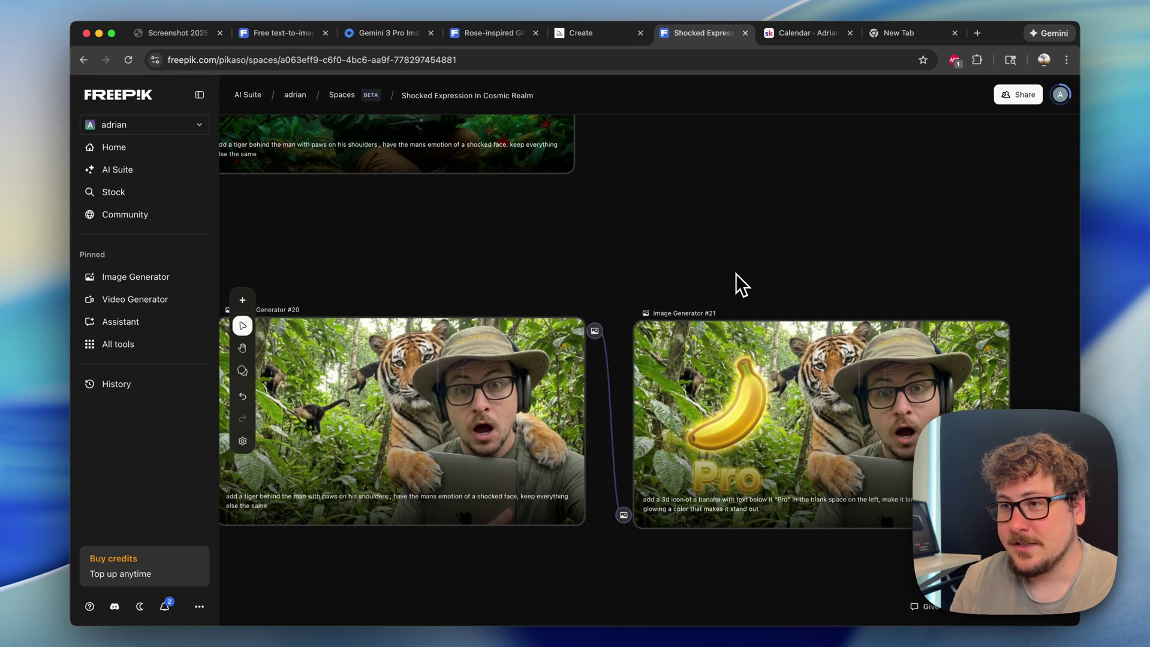
pyautogui.hscroll(-3, 632, 290)
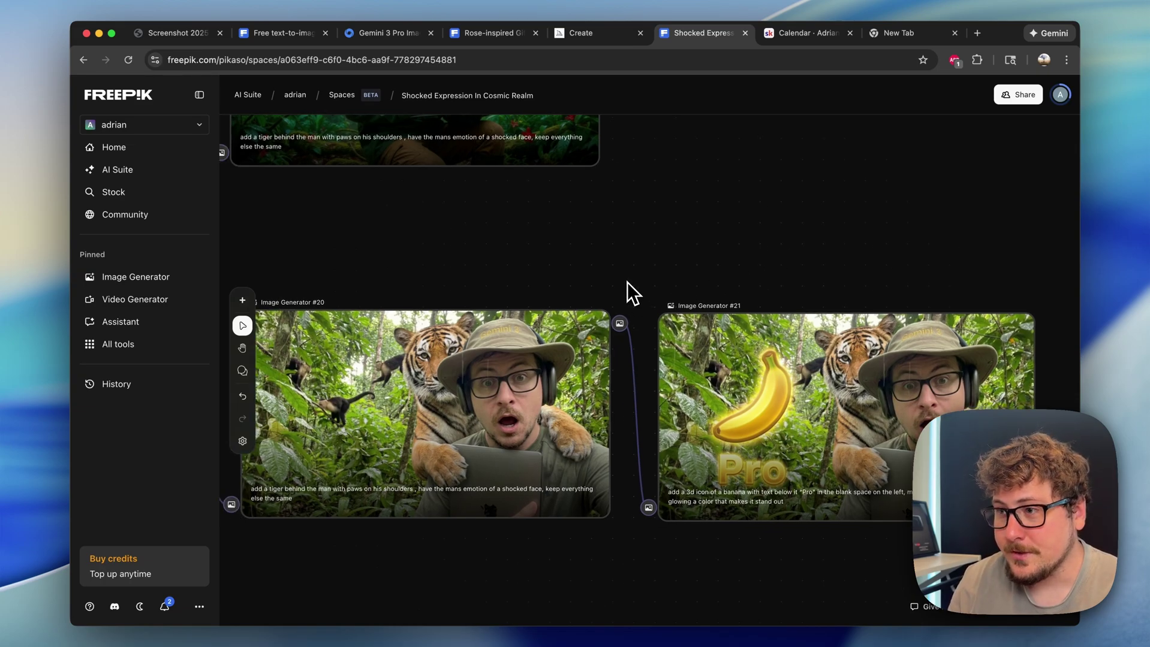
pyautogui.hscroll(-2, 632, 290)
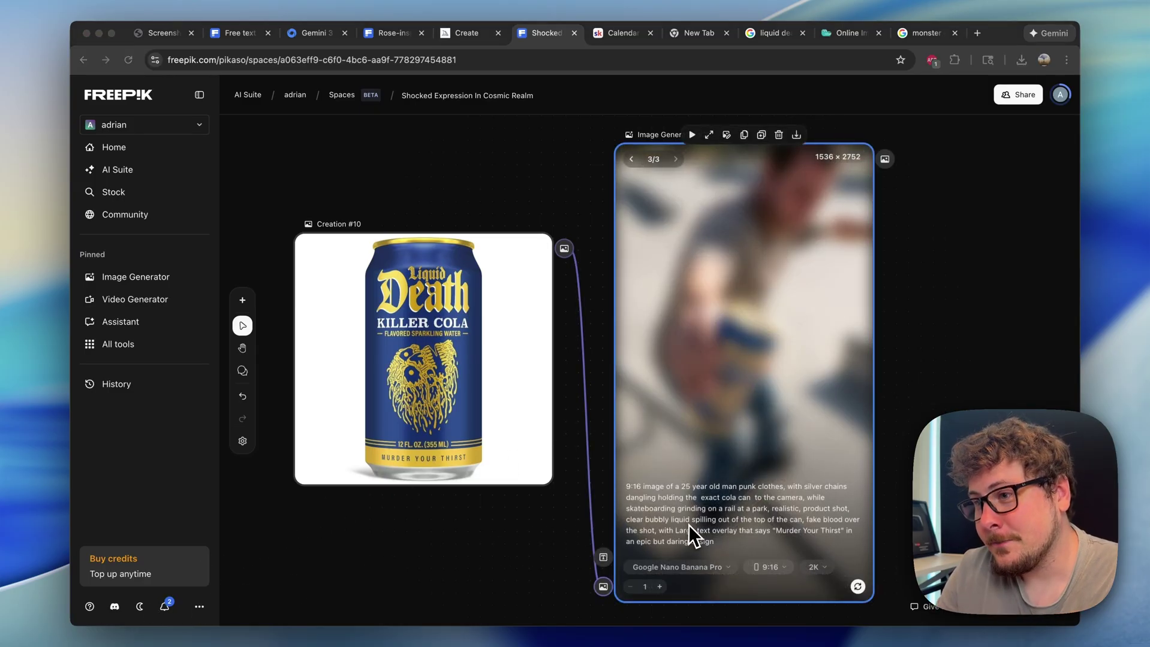
# Bring the browser window into focus while the dog PowerPoint image generates.
pyautogui.click(690, 527)
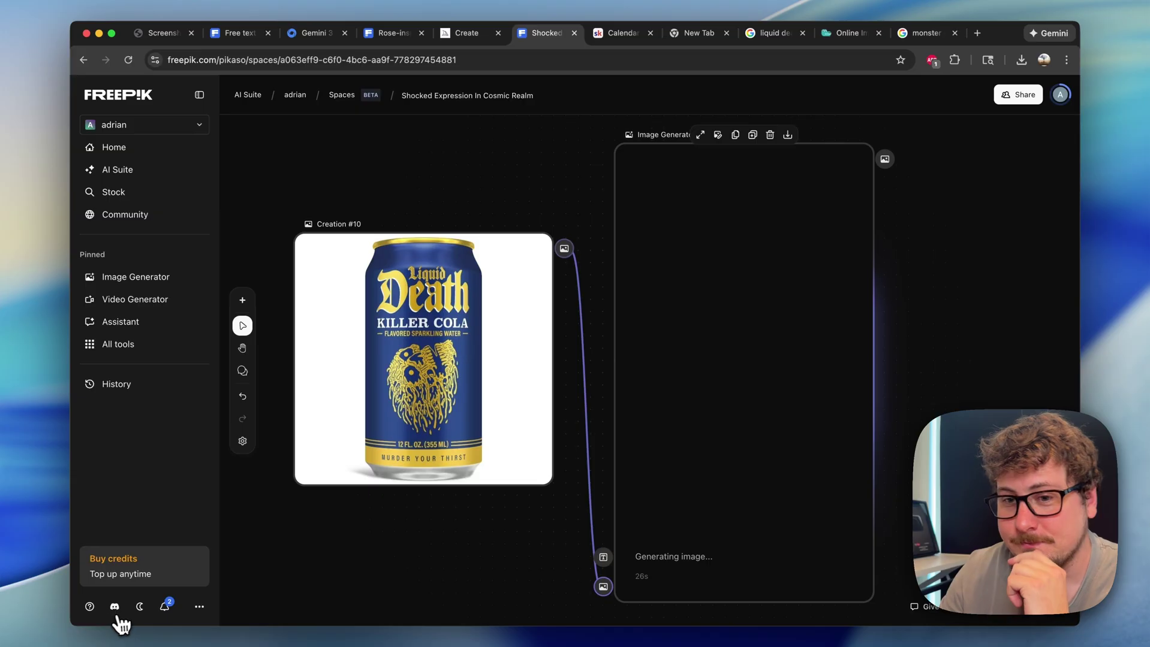
pyautogui.click(327, 549)
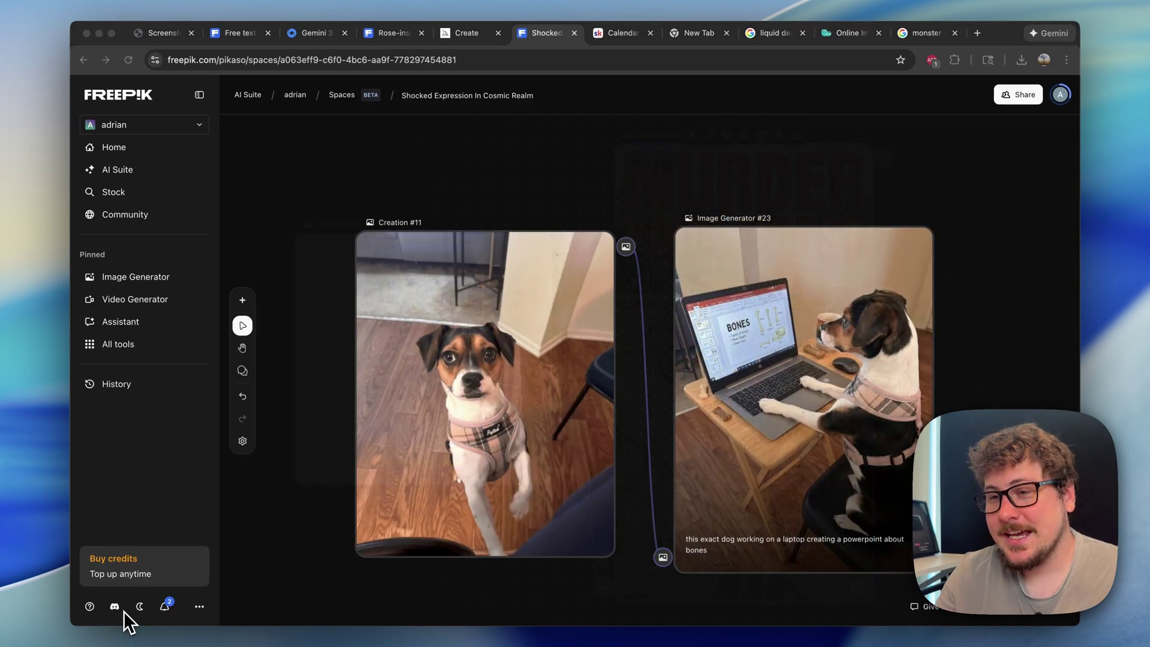
pyautogui.click(300, 539)
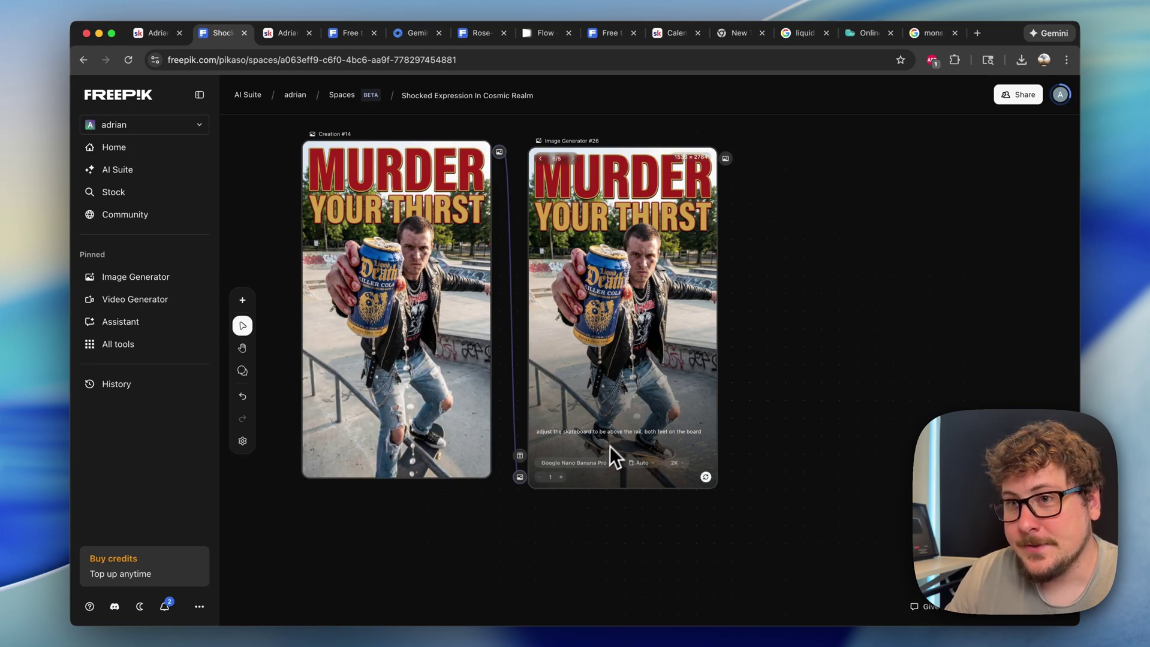
# Check Image Generator #26's skateboard-over-rail edit, zoom slightly, then switch to the Skool tab.
pyautogui.moveTo(627, 468)
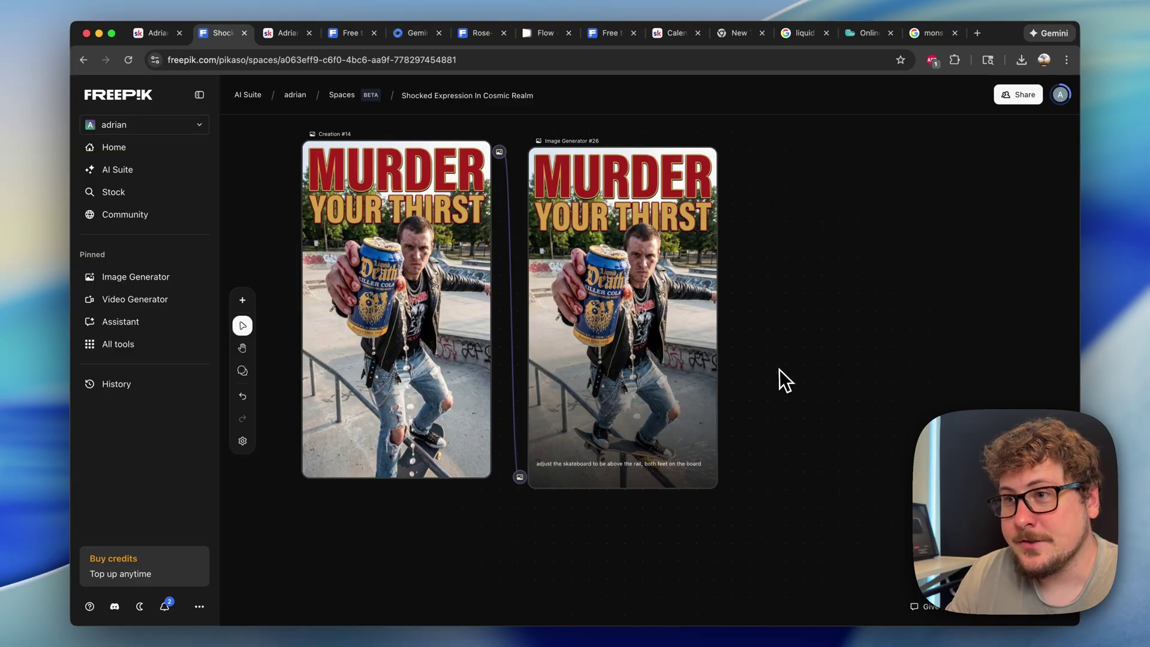
pyautogui.scroll(3, 783, 358)
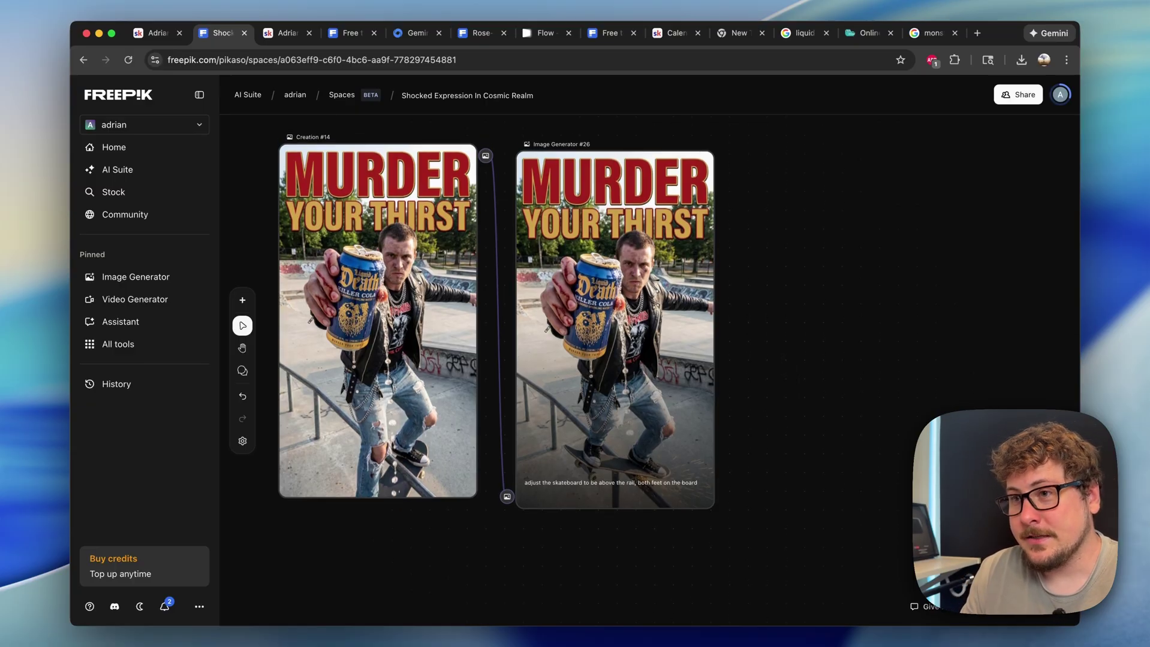
pyautogui.hotkey('ctrl', 'Tab')
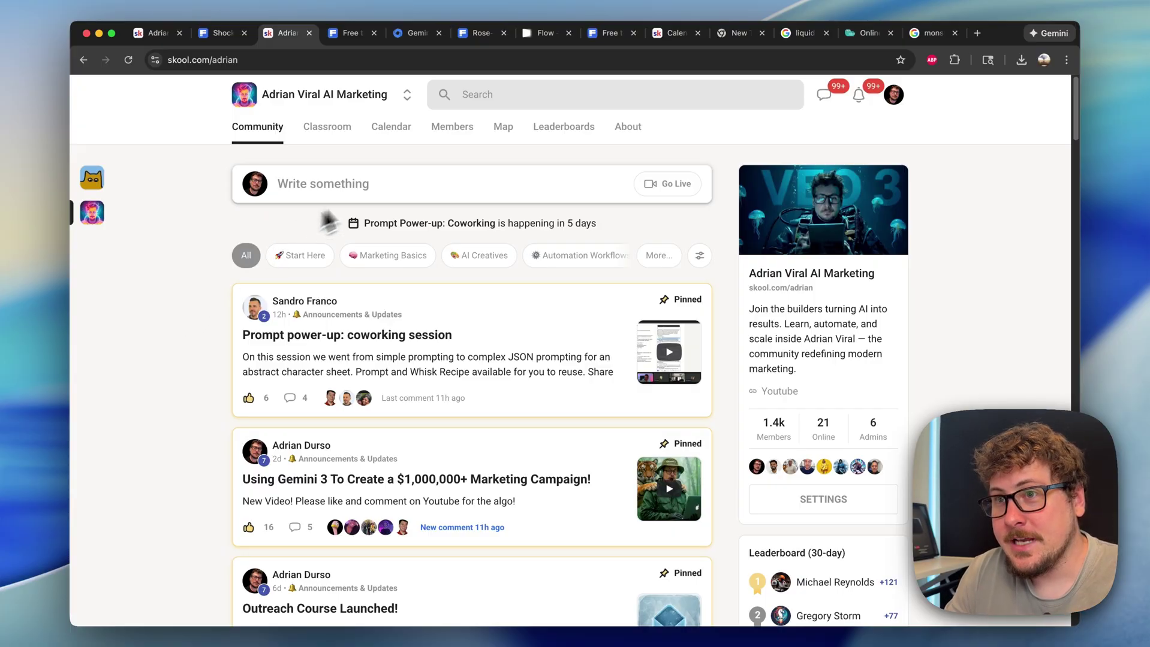
# View the Skool community's About page, scrolling through its intro video, members and pricing.
pyautogui.click(616, 138)
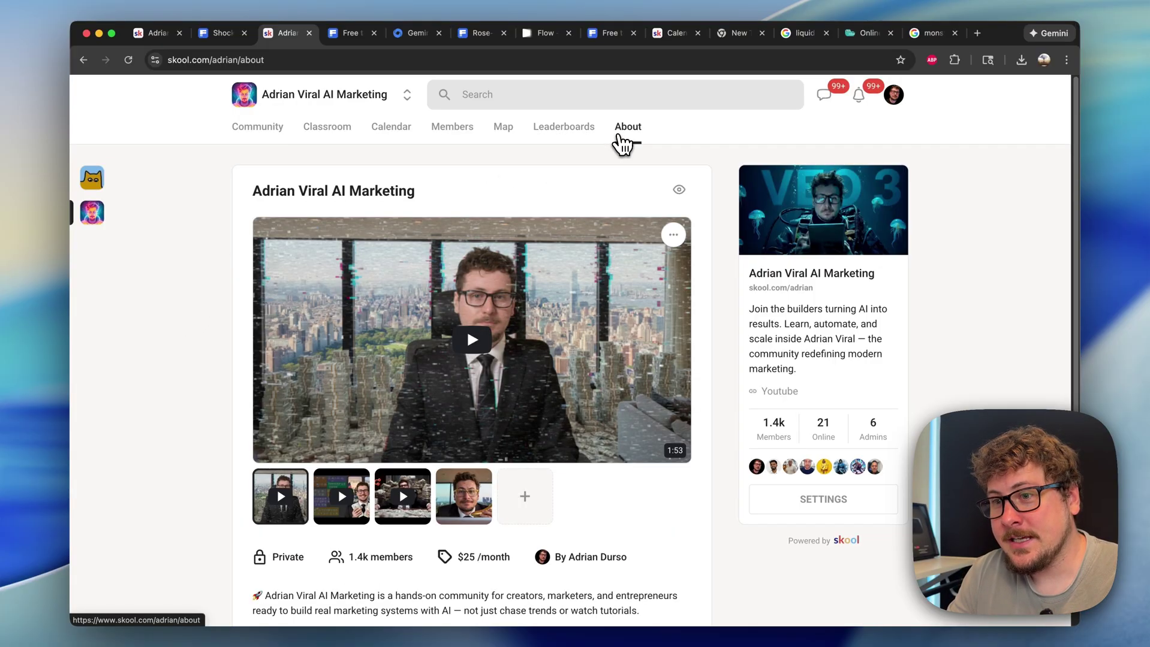
pyautogui.scroll(-1, 609, 292)
pyautogui.scroll(-1, 608, 292)
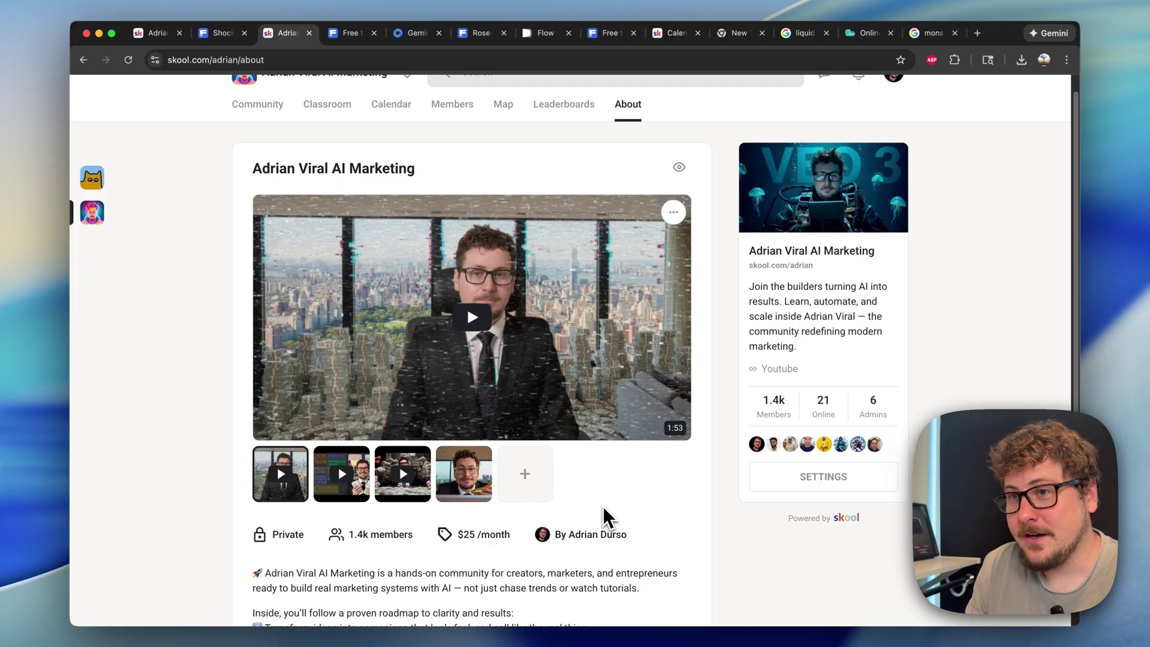
pyautogui.scroll(1, 606, 516)
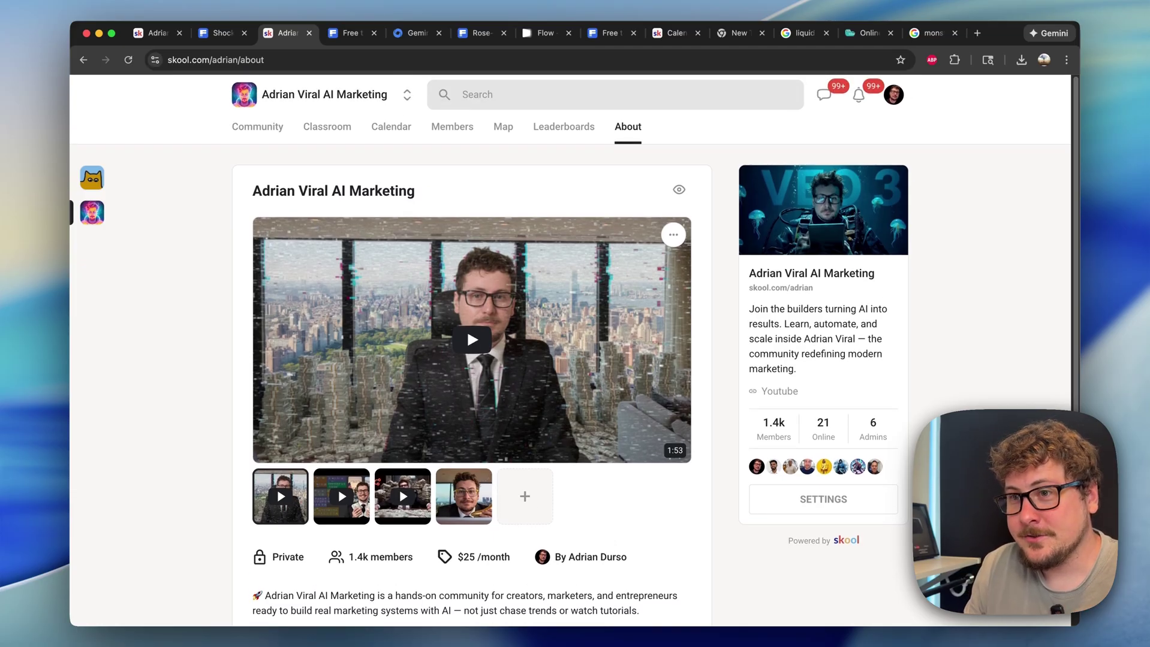